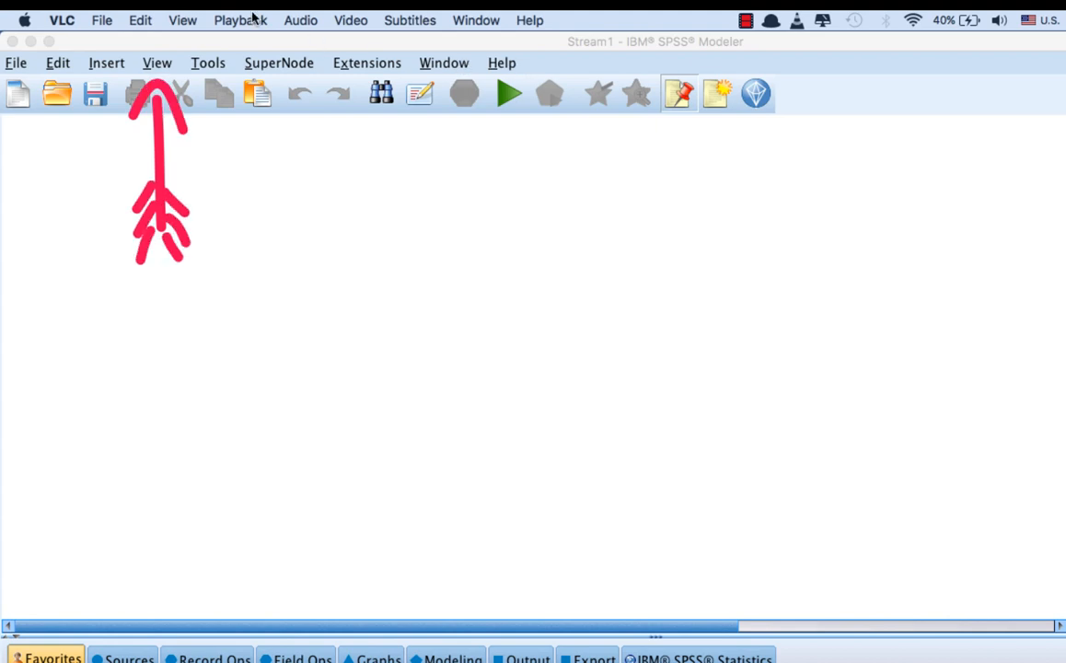
Step: Switch to SPSS Modeler and examine the nodes in the Sources and Record Ops palettes
{"action": "left_click", "coordinate": [521, 318]}
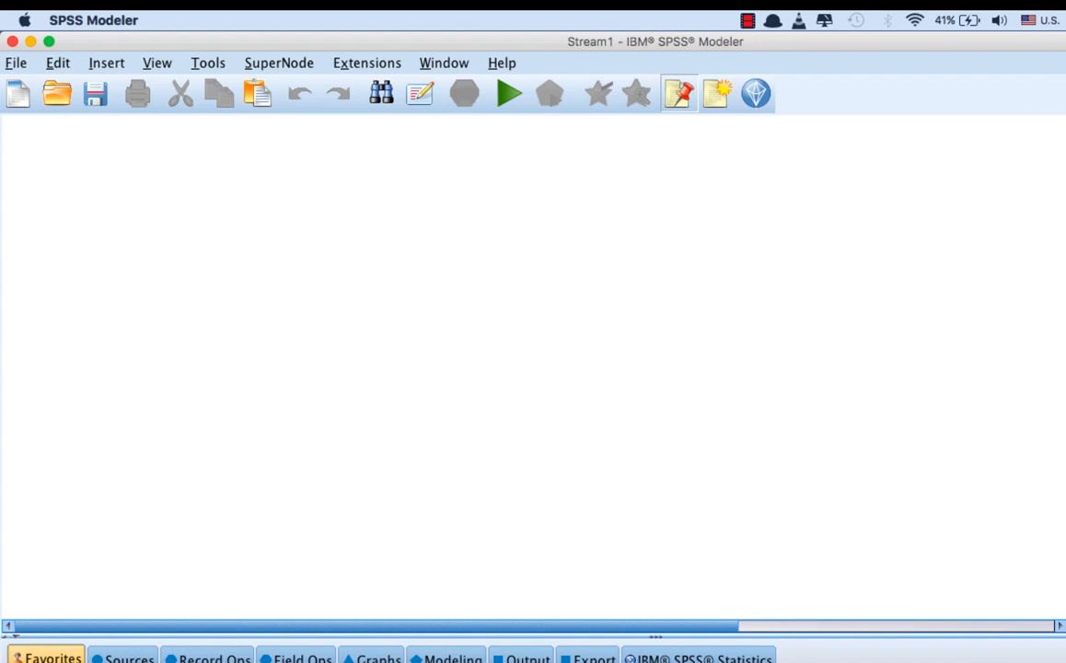
{"action": "left_click", "coordinate": [508, 184]}
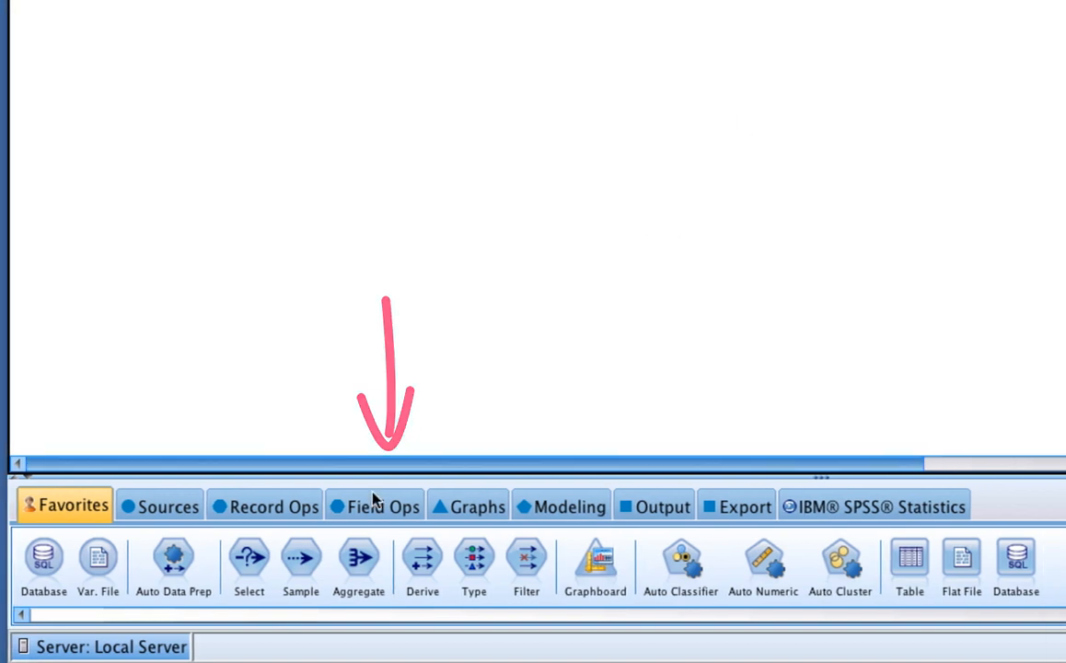
{"action": "left_click", "coordinate": [164, 512]}
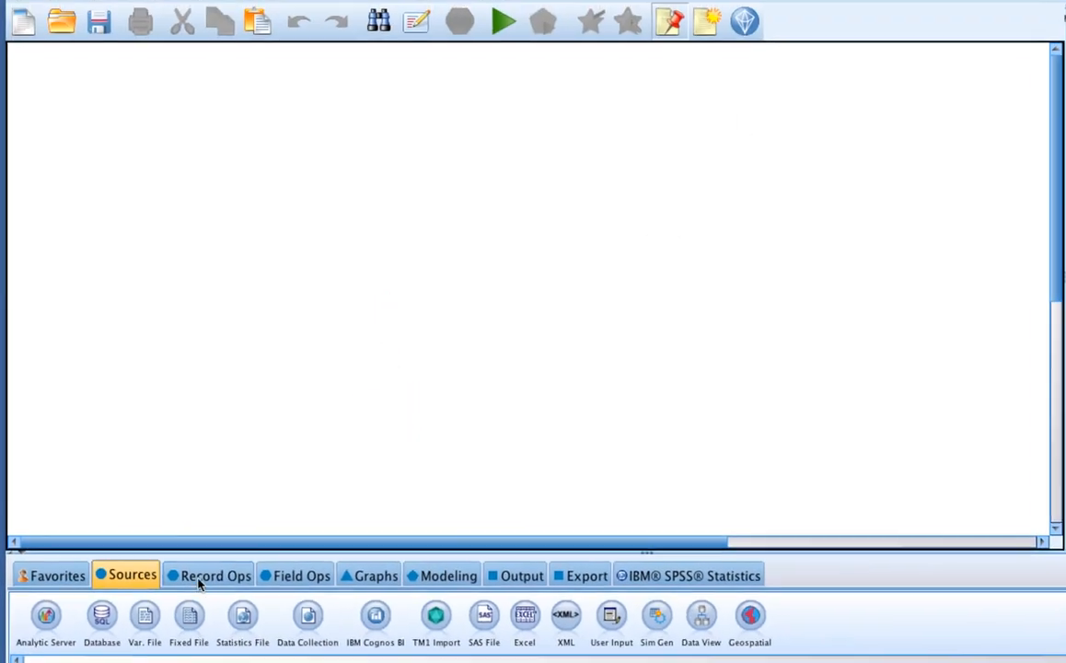
{"action": "left_click", "coordinate": [229, 544]}
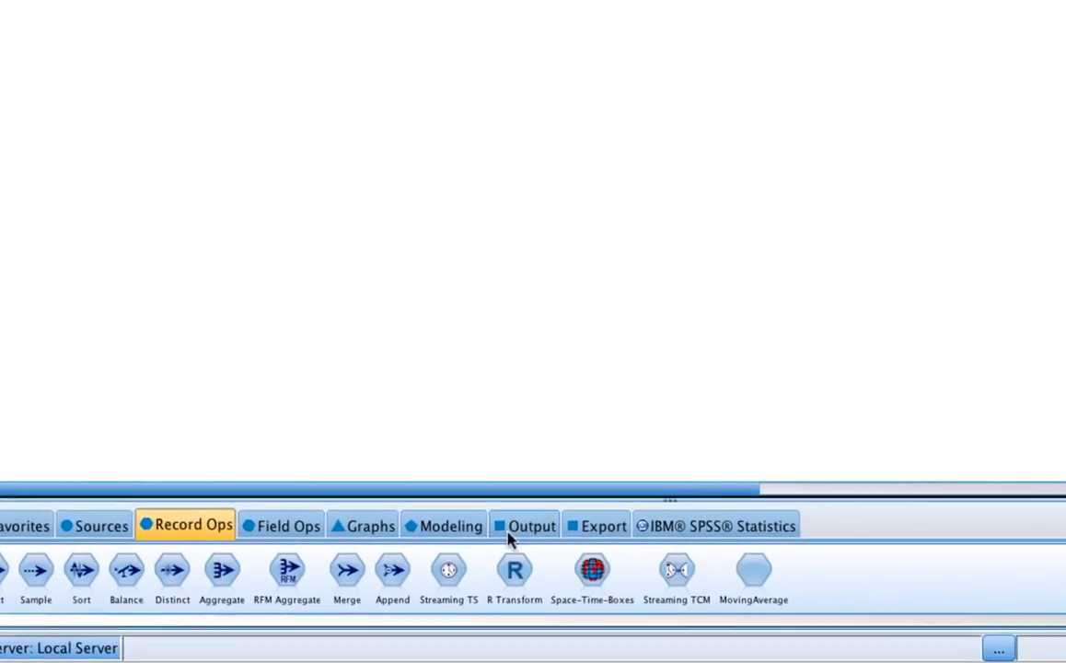
Step: Examine the full range of nodes in the Modeling palette, from the automated models through the clustering nodes
{"action": "left_click", "coordinate": [460, 531]}
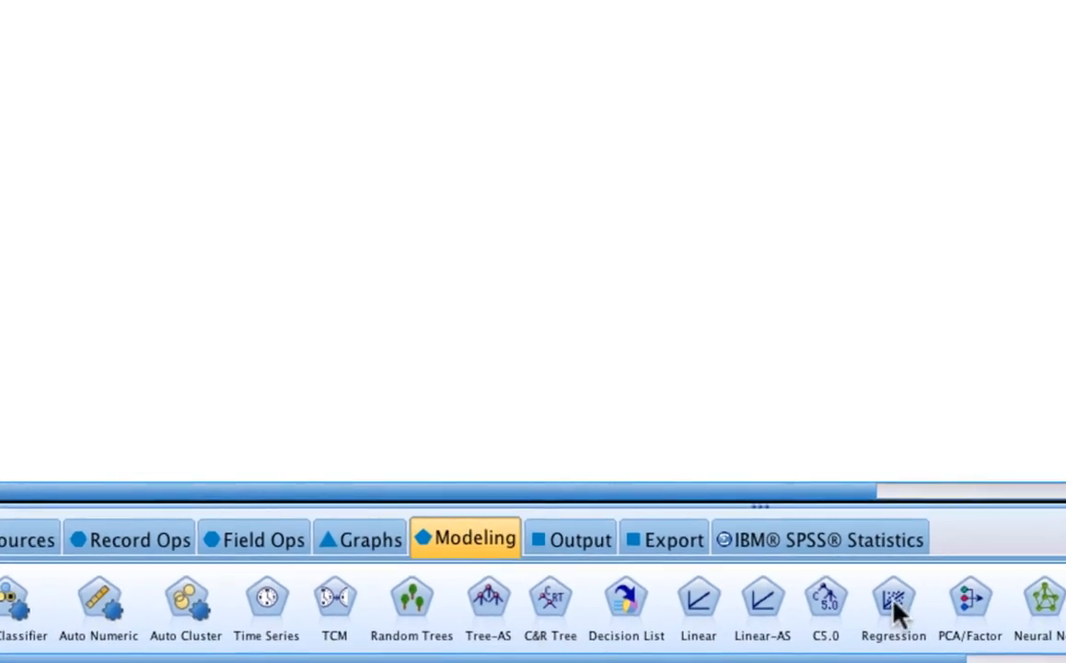
{"action": "scroll", "coordinate": [1024, 612], "scroll_direction": "right", "scroll_amount": 5}
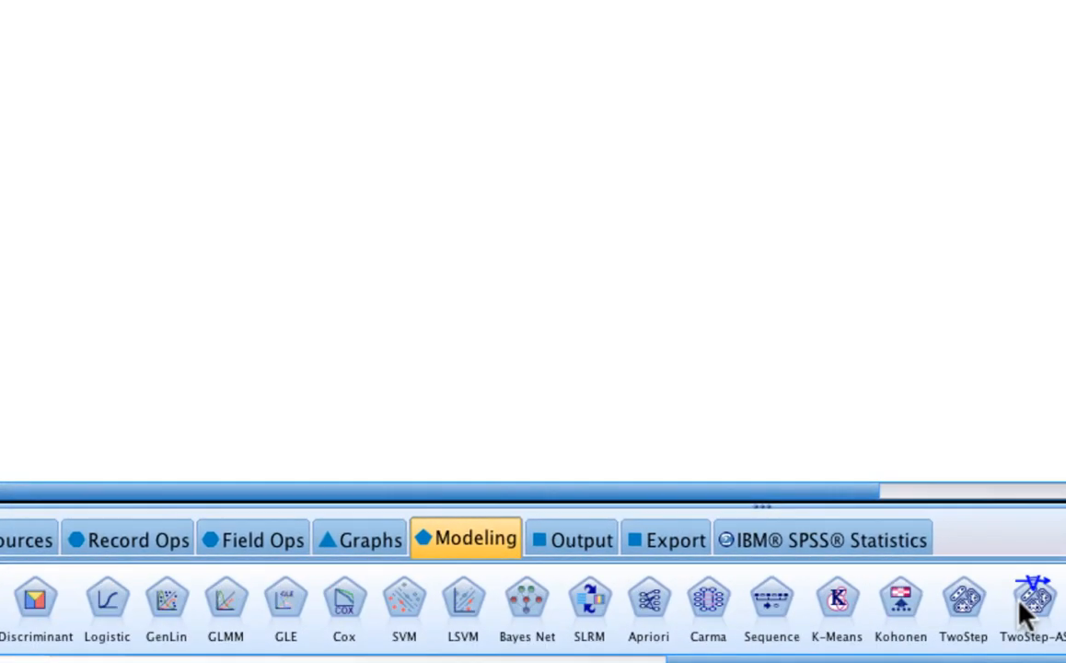
{"action": "scroll", "coordinate": [1023, 613], "scroll_direction": "left", "scroll_amount": 5}
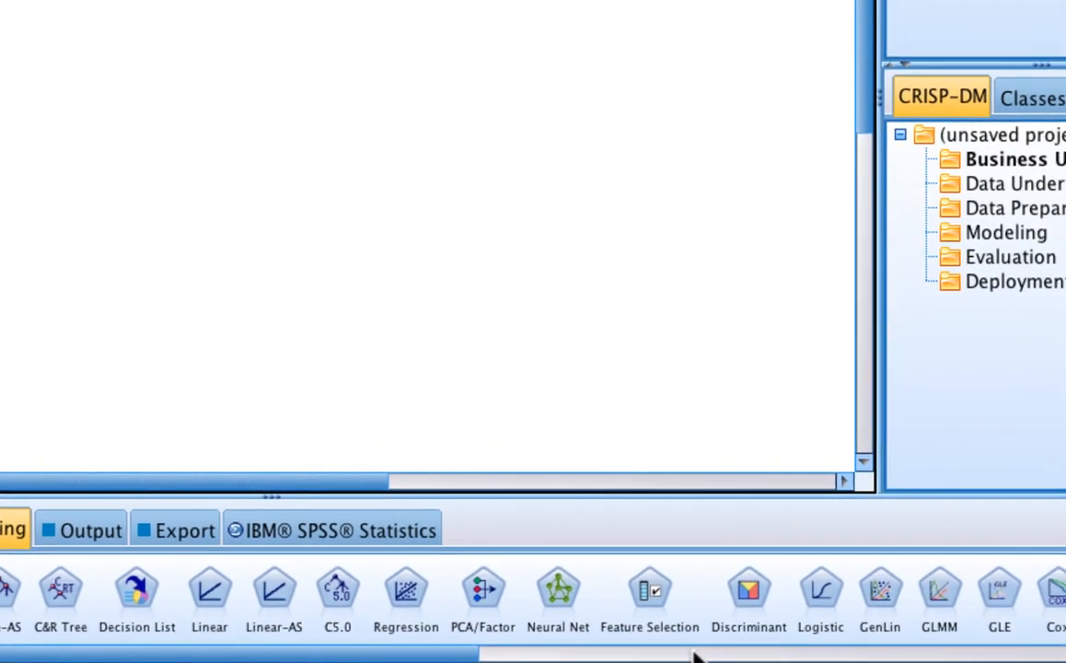
{"action": "scroll", "coordinate": [734, 652], "scroll_direction": "right", "scroll_amount": 2}
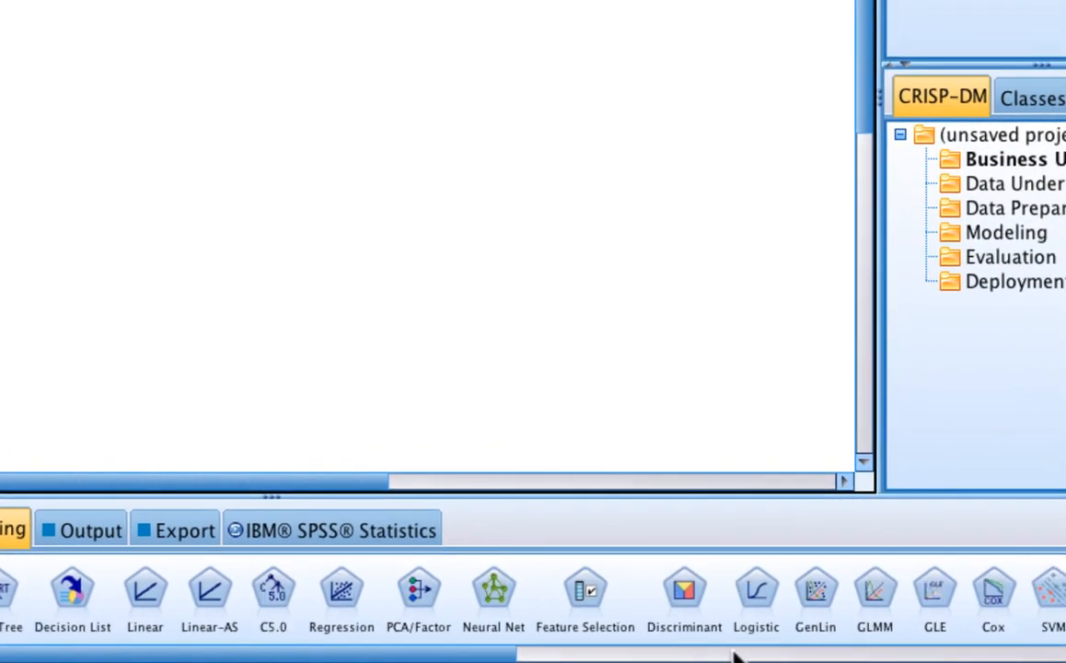
{"action": "scroll", "coordinate": [553, 657], "scroll_direction": "right", "scroll_amount": 4}
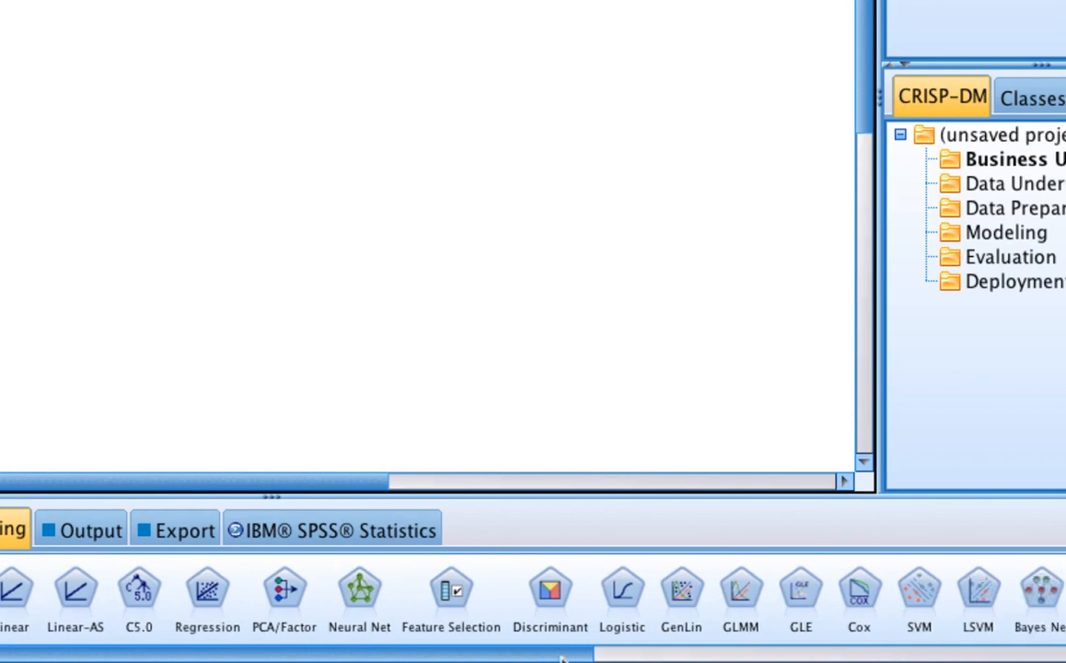
{"action": "scroll", "coordinate": [562, 658], "scroll_direction": "right", "scroll_amount": 1}
{"action": "scroll", "coordinate": [580, 658], "scroll_direction": "right", "scroll_amount": 11}
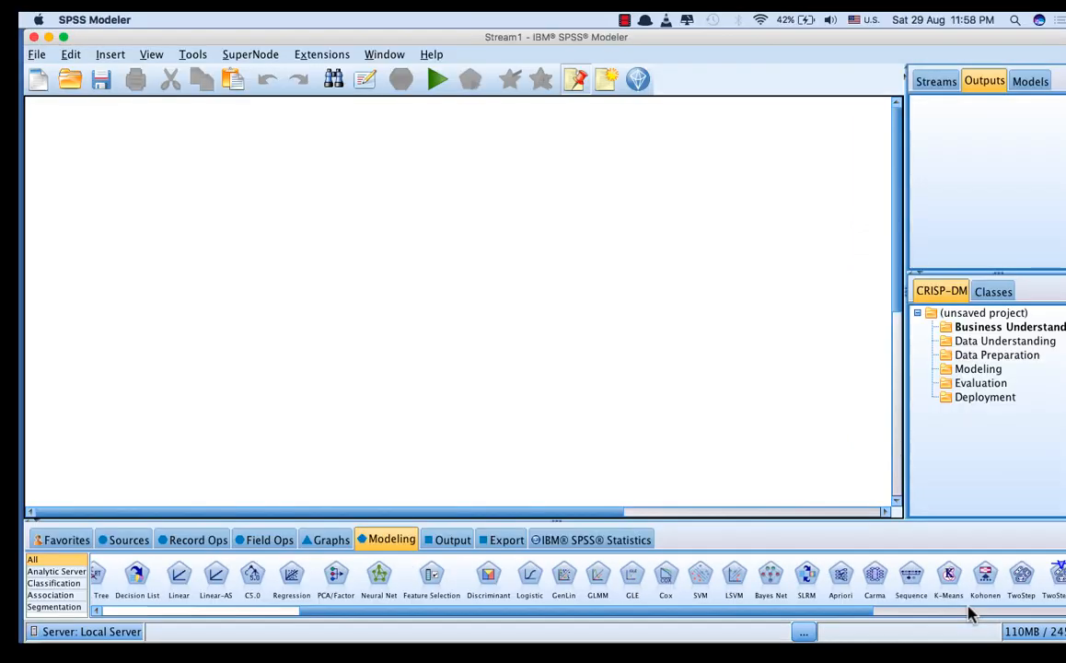
{"action": "scroll", "coordinate": [969, 615], "scroll_direction": "right", "scroll_amount": 2}
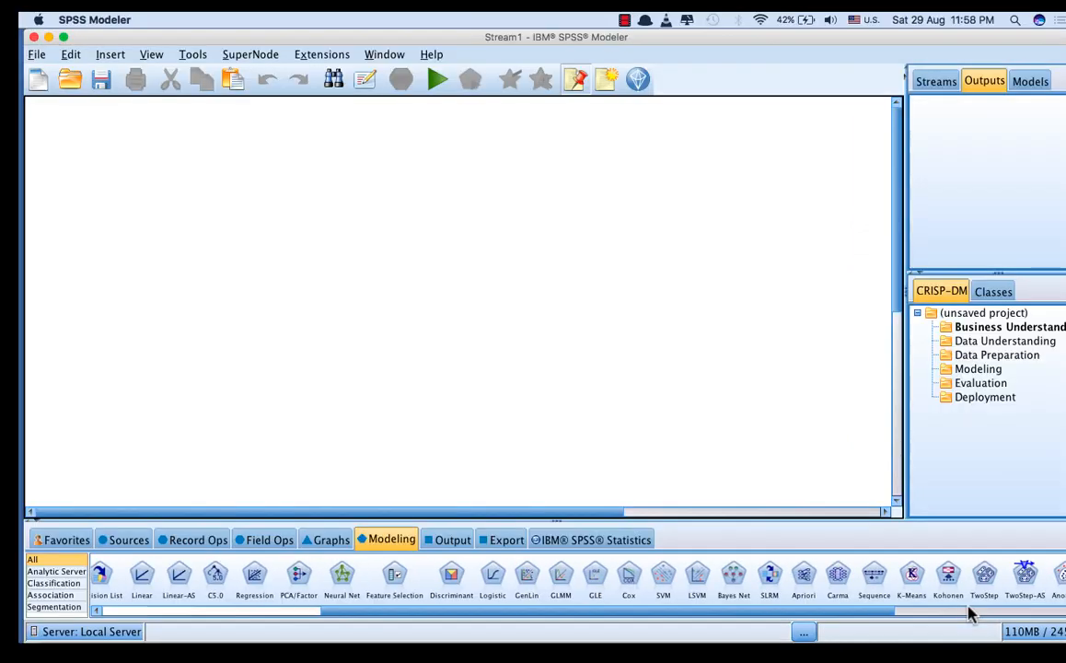
{"action": "left_click_drag", "start_coordinate": [879, 618], "coordinate": [578, 622]}
Step: Examine the modeling nodes by category: Analytic Server, Classification, Association and Segmentation
{"action": "left_click", "coordinate": [57, 572]}
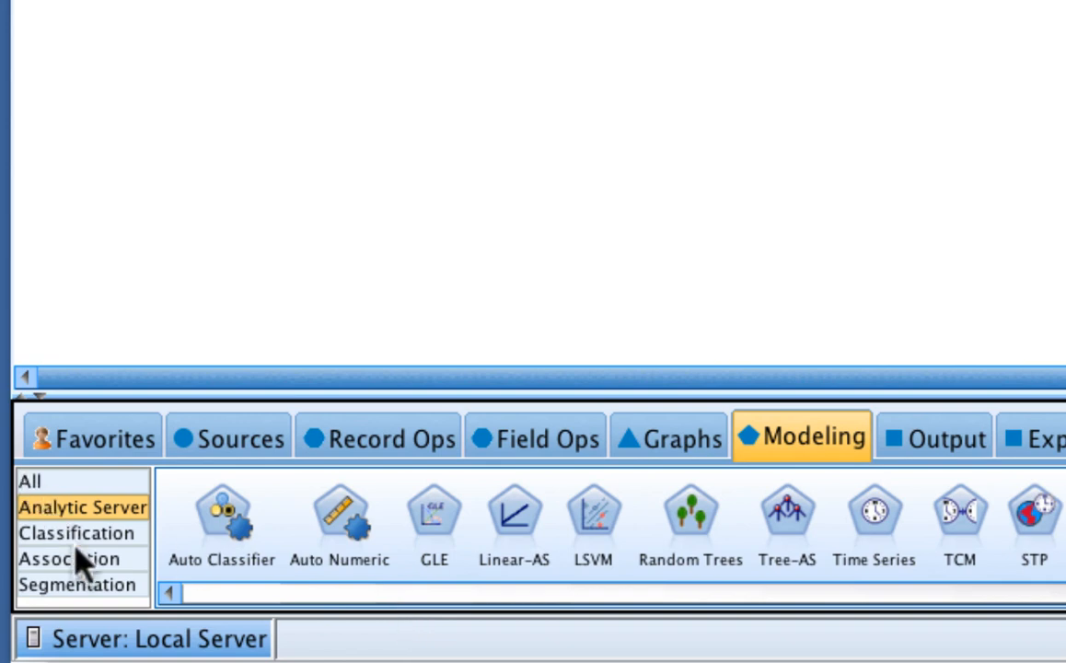
{"action": "left_click", "coordinate": [110, 538]}
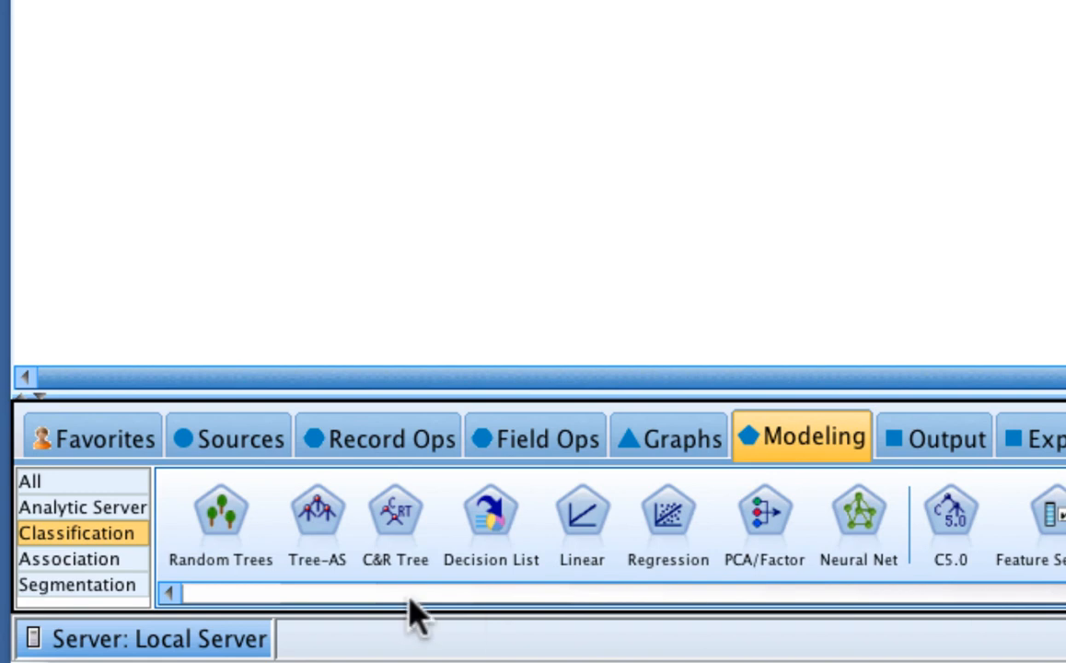
{"action": "left_click", "coordinate": [66, 561]}
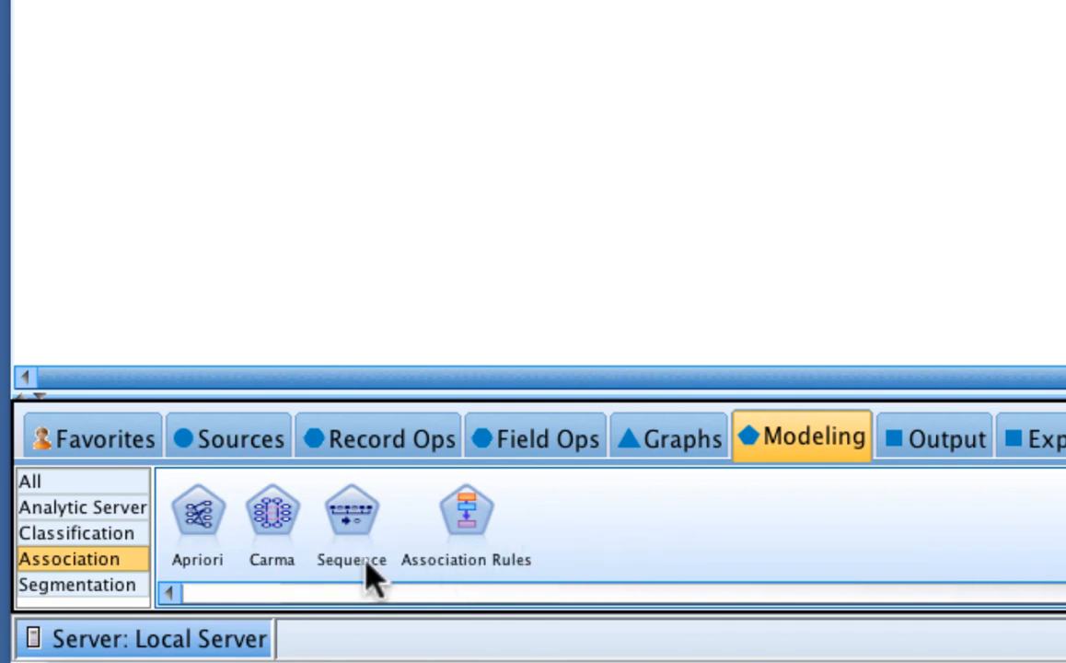
{"action": "left_click", "coordinate": [112, 589]}
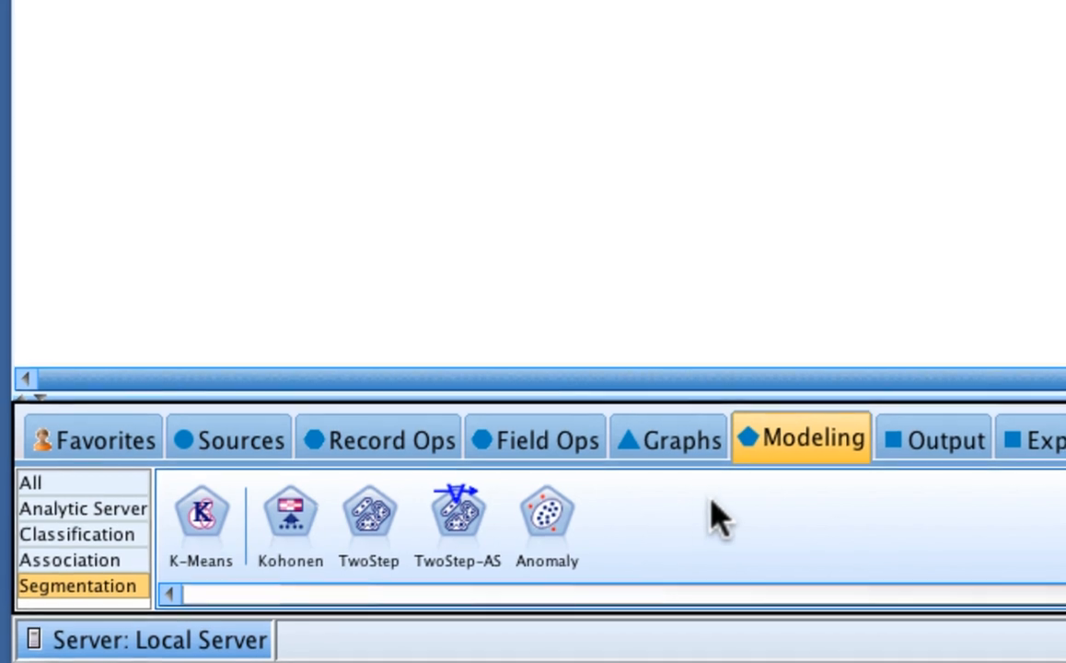
Step: Examine the nodes in the Output, Export, Graphs, Field Ops and Record Ops palettes, ending on Sources
{"action": "left_click", "coordinate": [937, 440]}
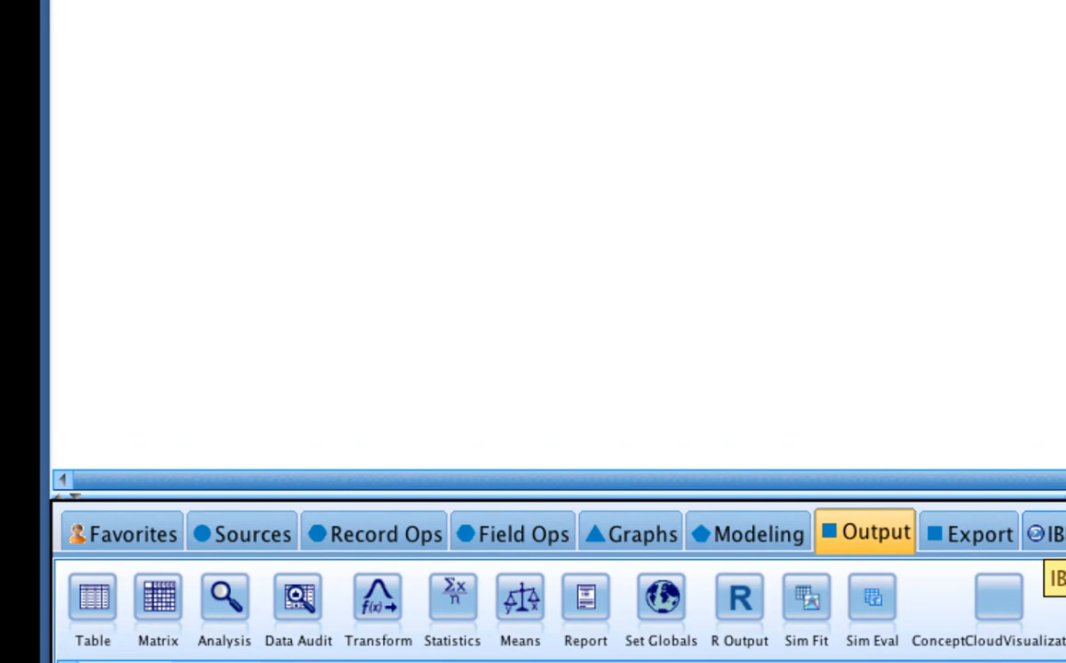
{"action": "left_click", "coordinate": [979, 538]}
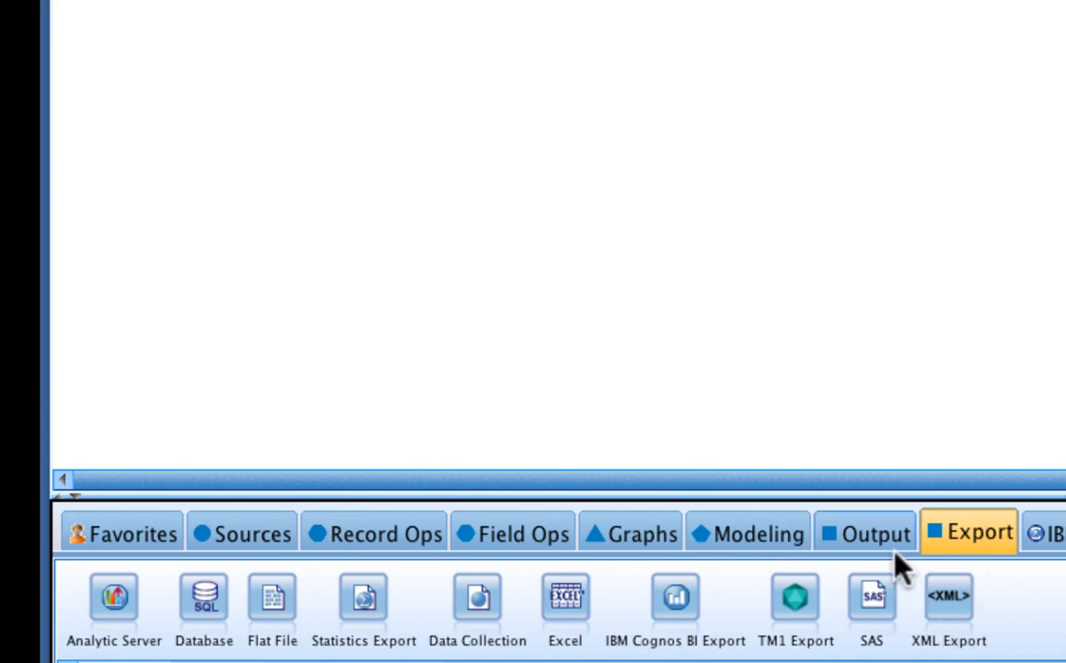
{"action": "left_click", "coordinate": [638, 540]}
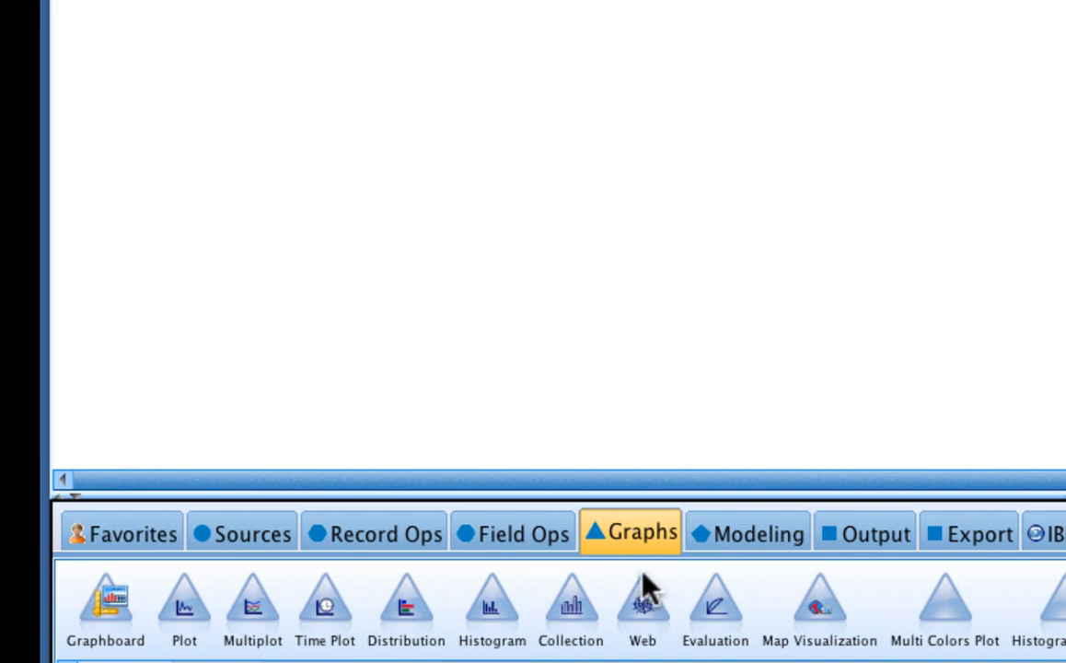
{"action": "left_click", "coordinate": [528, 543]}
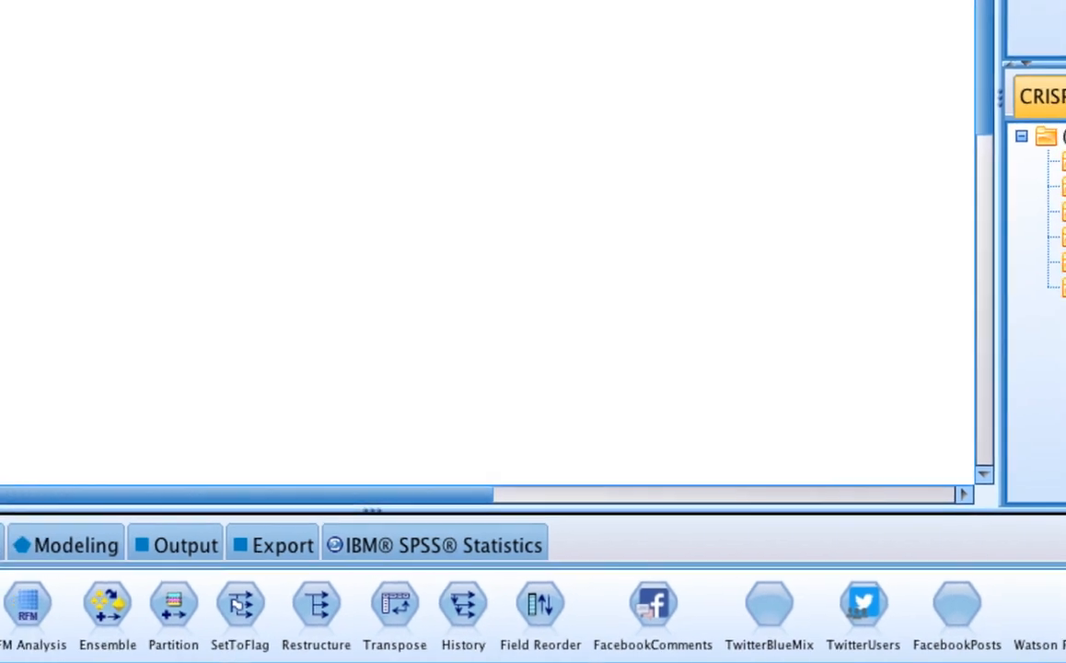
{"action": "left_click", "coordinate": [79, 553]}
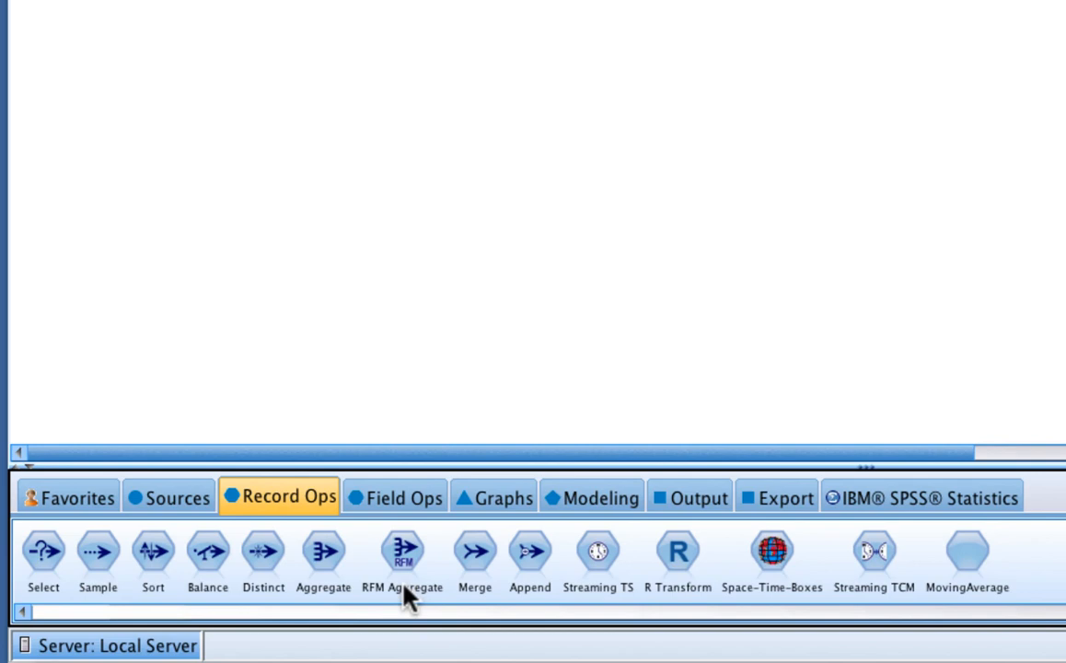
{"action": "left_click", "coordinate": [170, 504]}
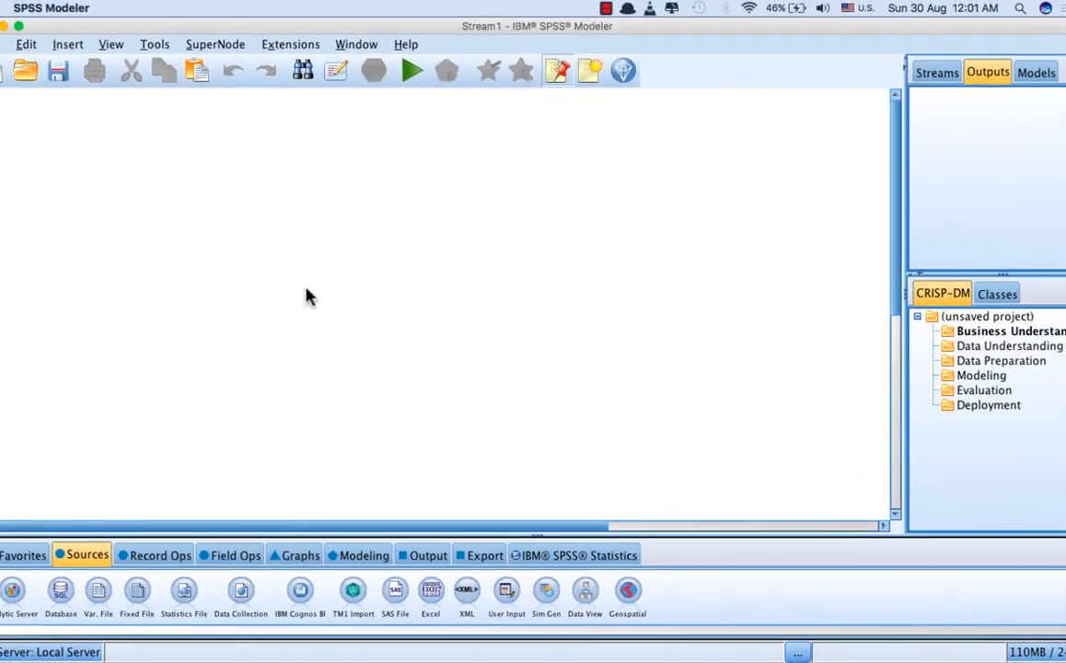
Step: Examine the Streams, Outputs and Models managers and the project's Classes view, ending on its CRISP-DM view
{"action": "left_click", "coordinate": [925, 77]}
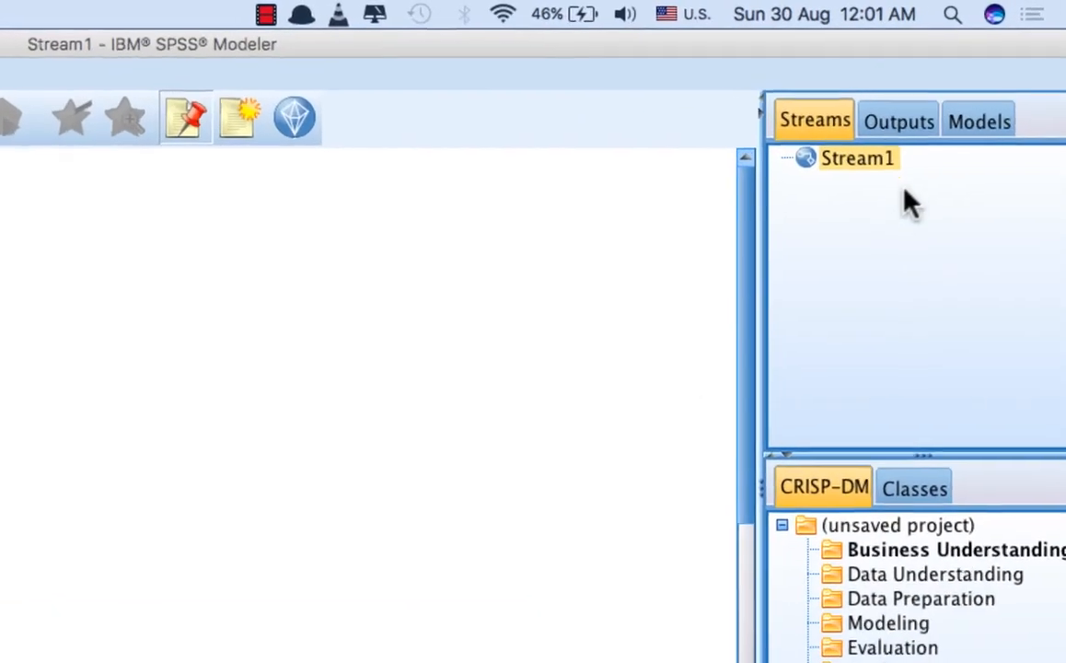
{"action": "left_click", "coordinate": [957, 91]}
{"action": "left_click", "coordinate": [960, 152]}
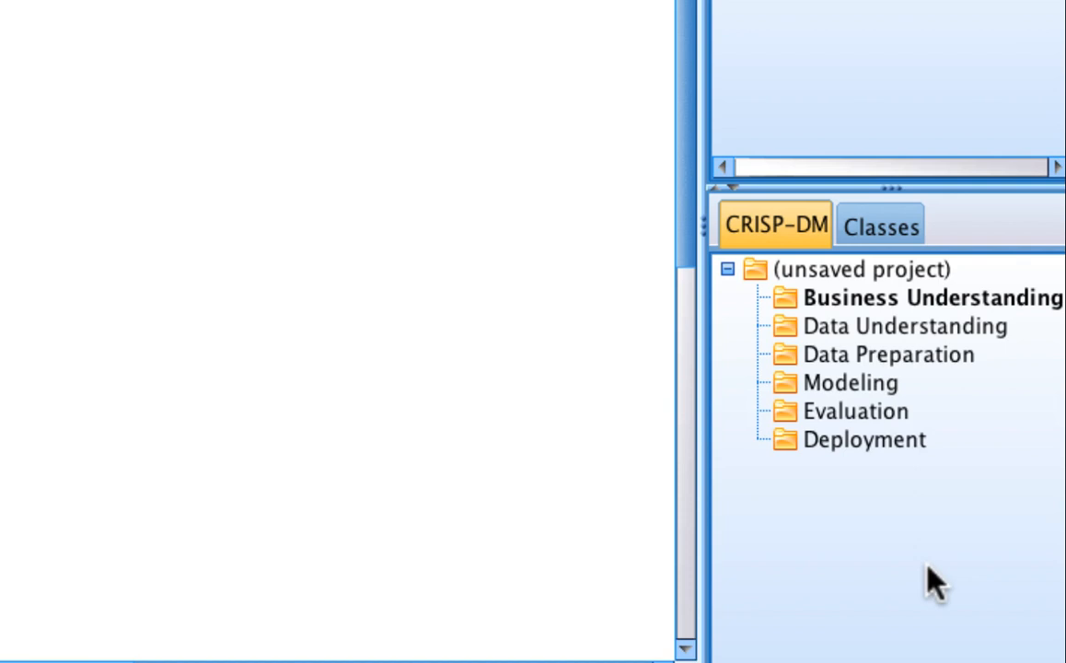
{"action": "left_click", "coordinate": [899, 239]}
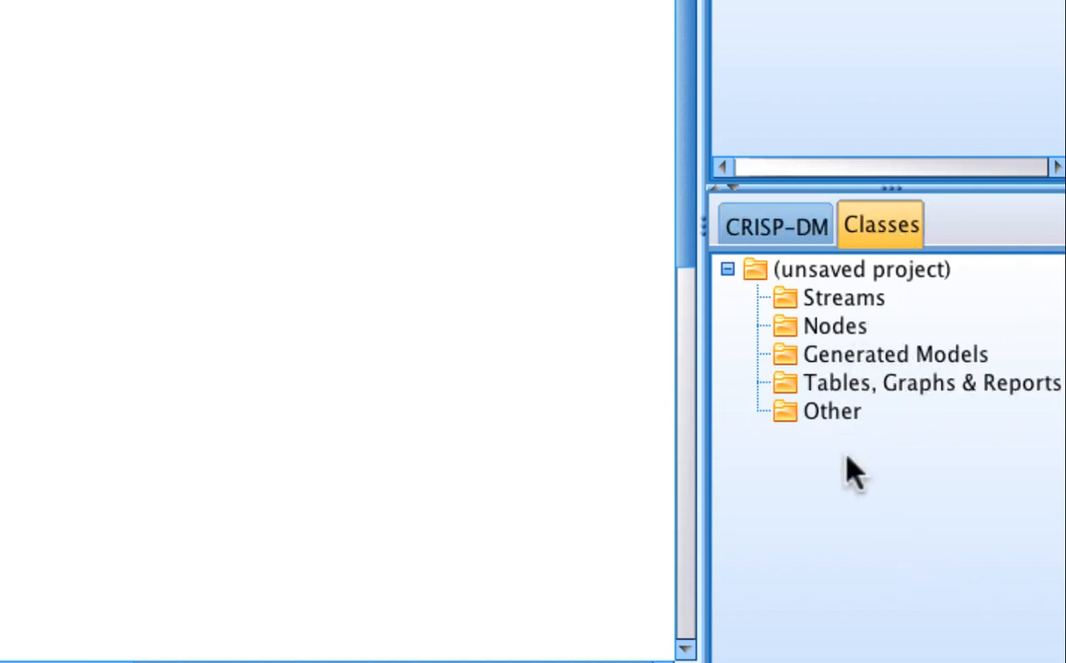
{"action": "left_click", "coordinate": [778, 232]}
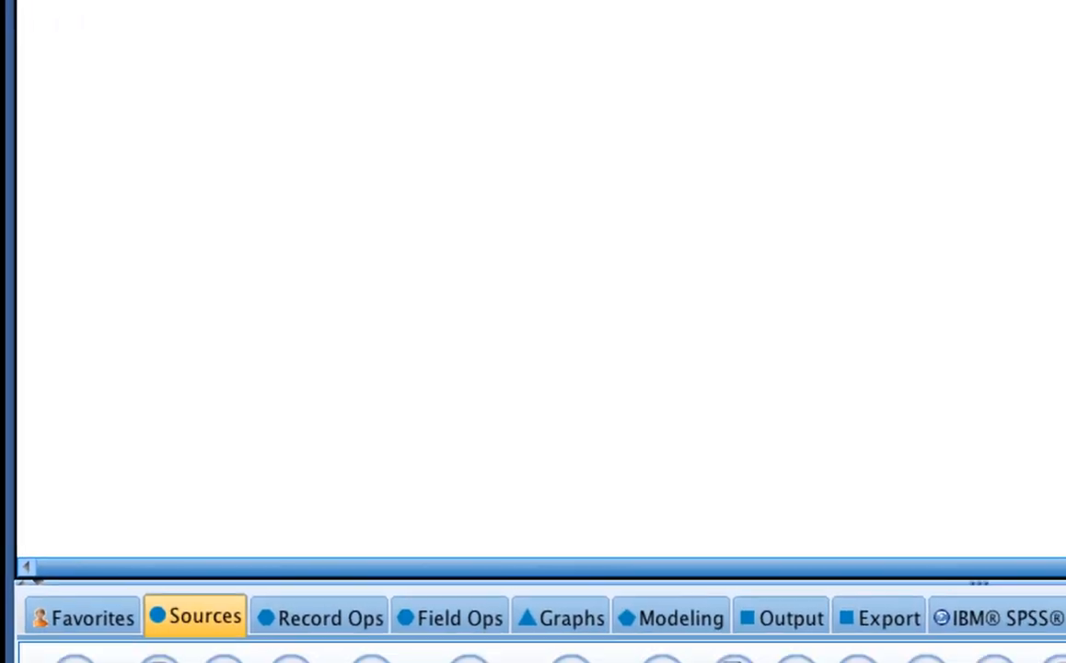
Step: Add a Statistics File source node to the stream and apply StudentsData.sav from the Desktop as its import file
{"action": "left_click", "coordinate": [370, 659]}
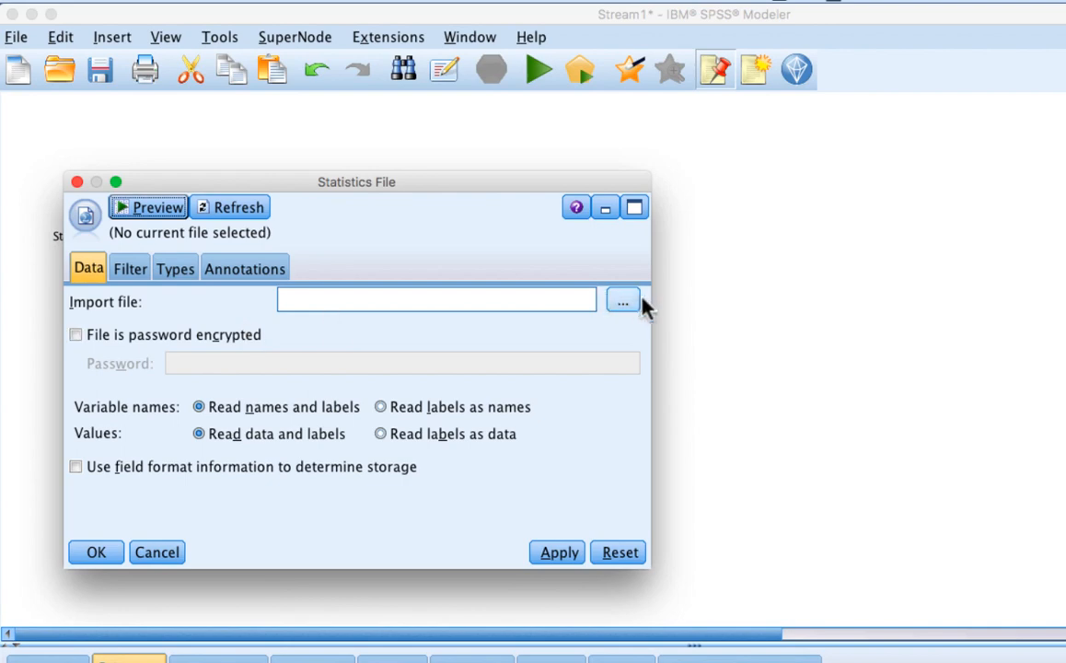
{"action": "left_click", "coordinate": [631, 302]}
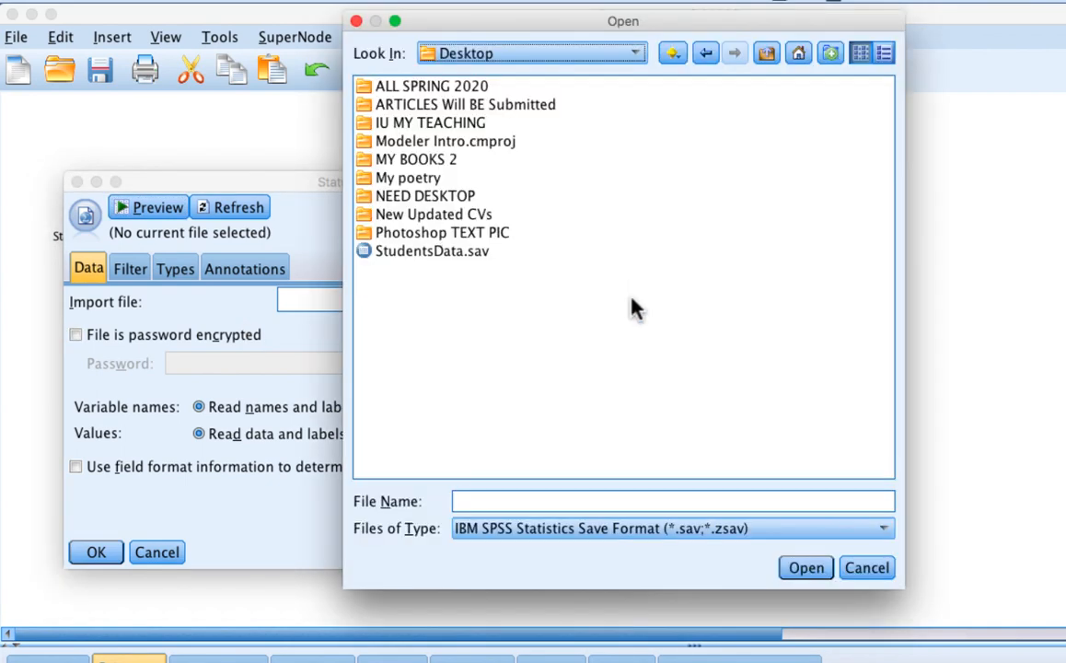
{"action": "left_click", "coordinate": [445, 254]}
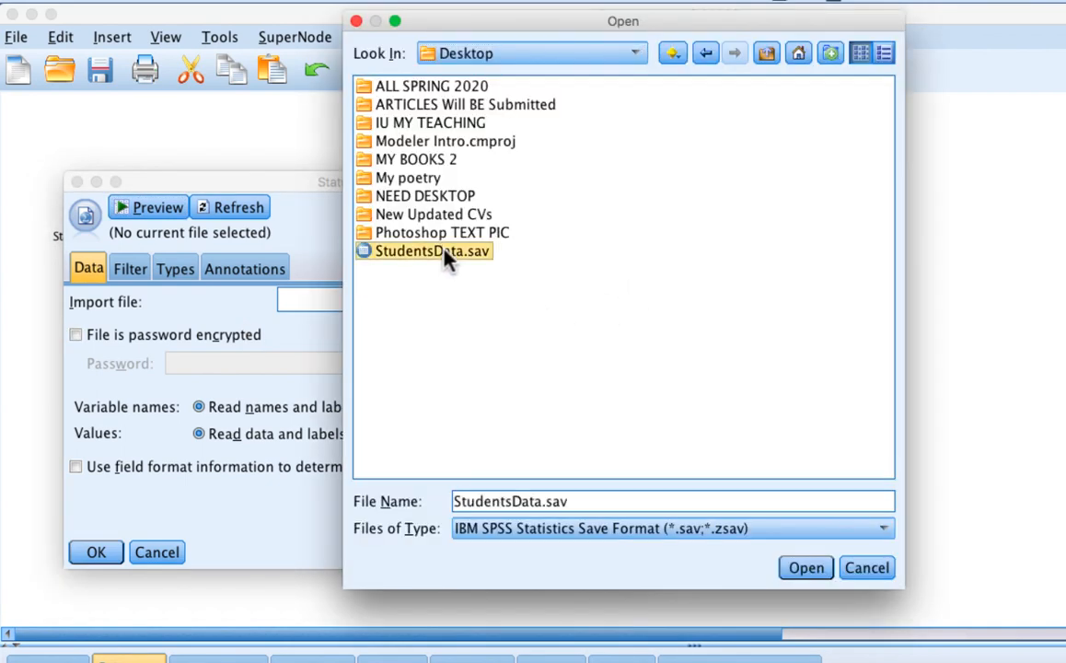
{"action": "left_click", "coordinate": [805, 568]}
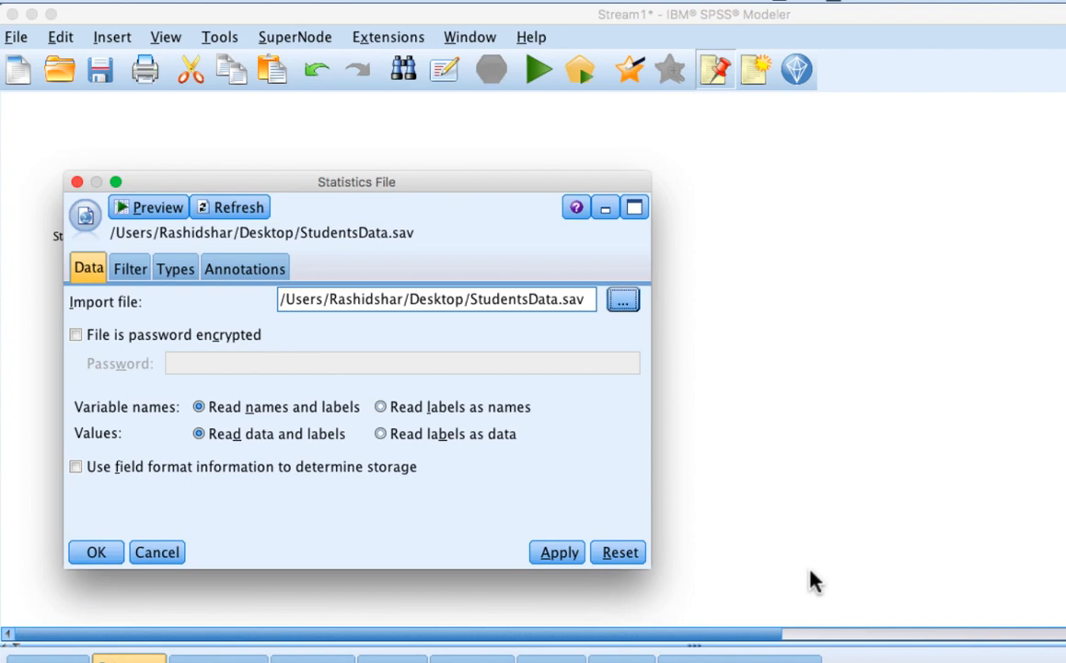
{"action": "left_click", "coordinate": [570, 556]}
Step: Preview the data of the StudentsData.sav source node and examine all of its fields across the table
{"action": "left_click", "coordinate": [157, 210]}
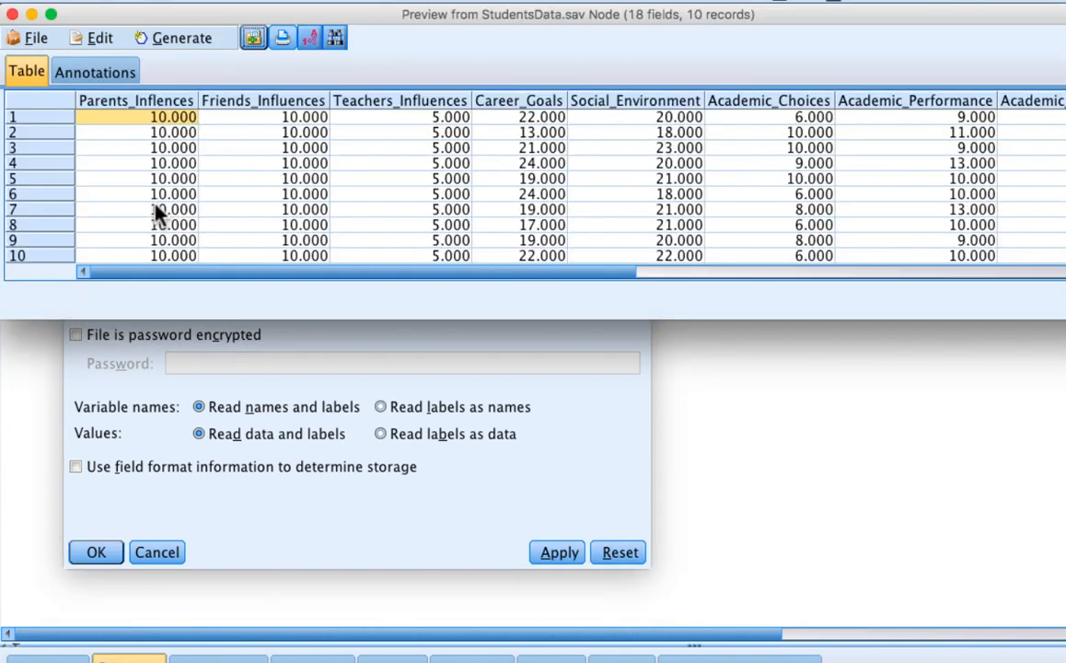
{"action": "scroll", "coordinate": [527, 209], "scroll_direction": "right", "scroll_amount": 5}
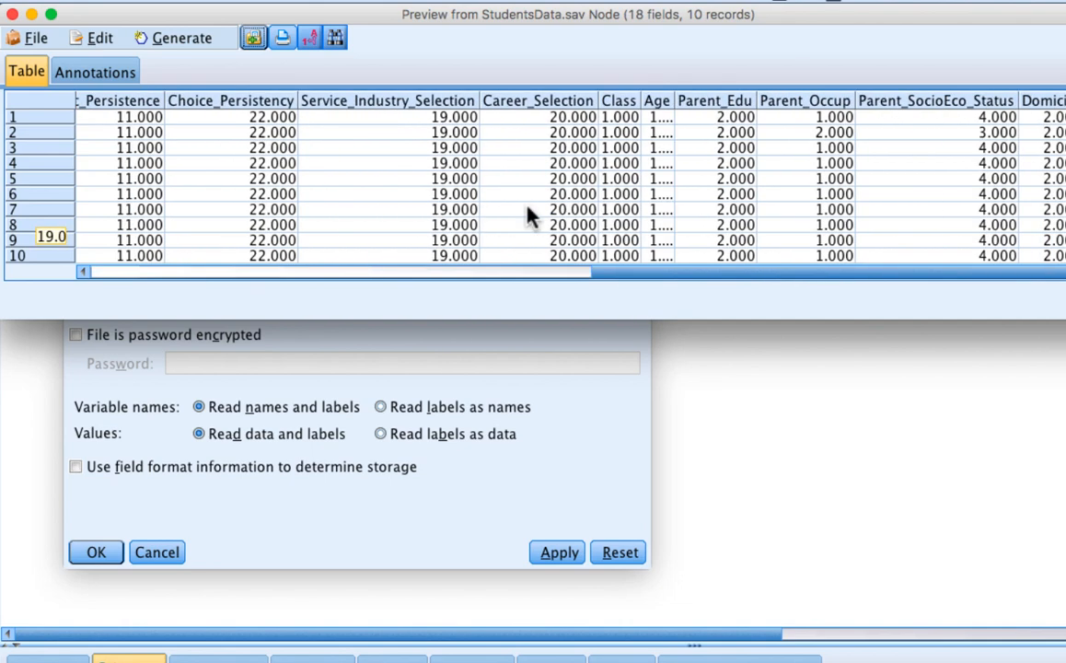
{"action": "scroll", "coordinate": [531, 214], "scroll_direction": "left", "scroll_amount": 6}
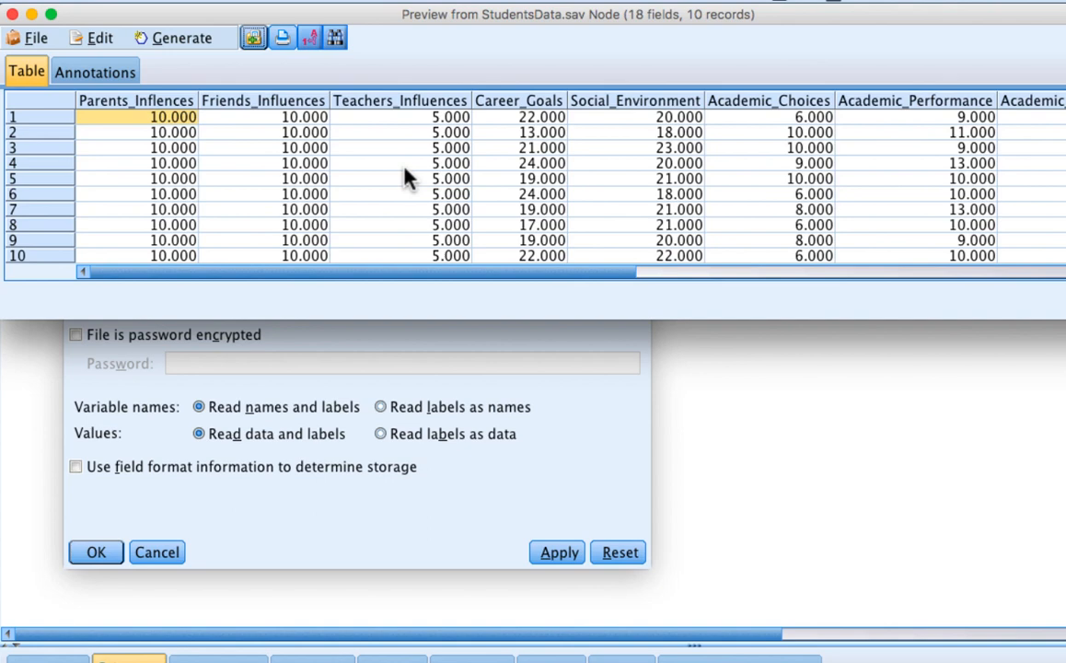
{"action": "scroll", "coordinate": [408, 178], "scroll_direction": "right", "scroll_amount": 4}
{"action": "scroll", "coordinate": [408, 178], "scroll_direction": "left", "scroll_amount": 4}
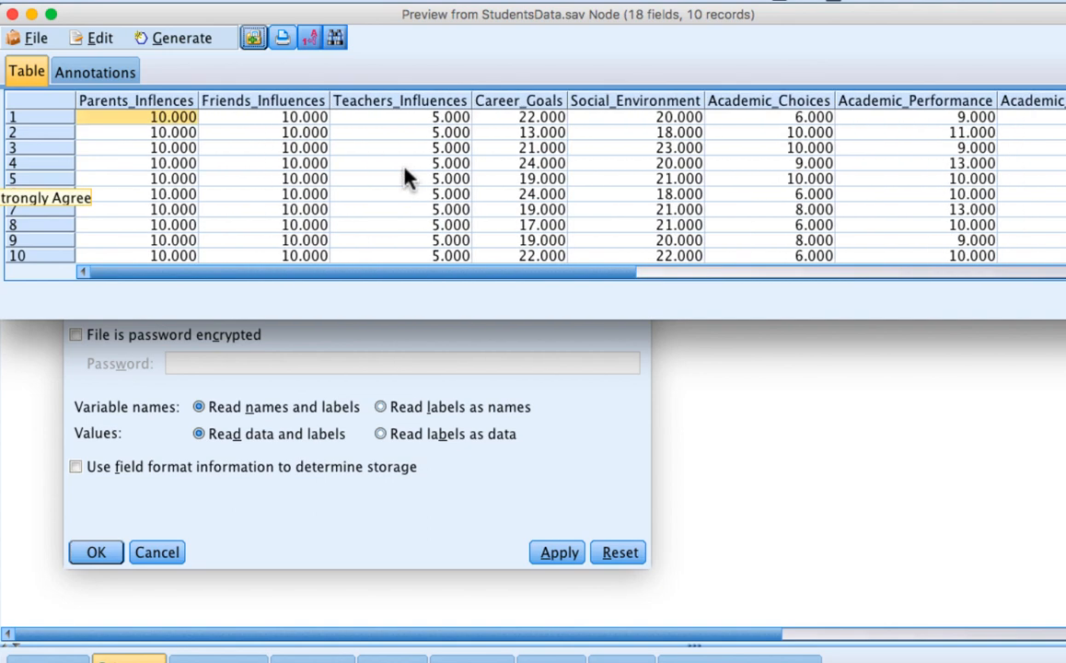
{"action": "scroll", "coordinate": [408, 177], "scroll_direction": "right", "scroll_amount": 5}
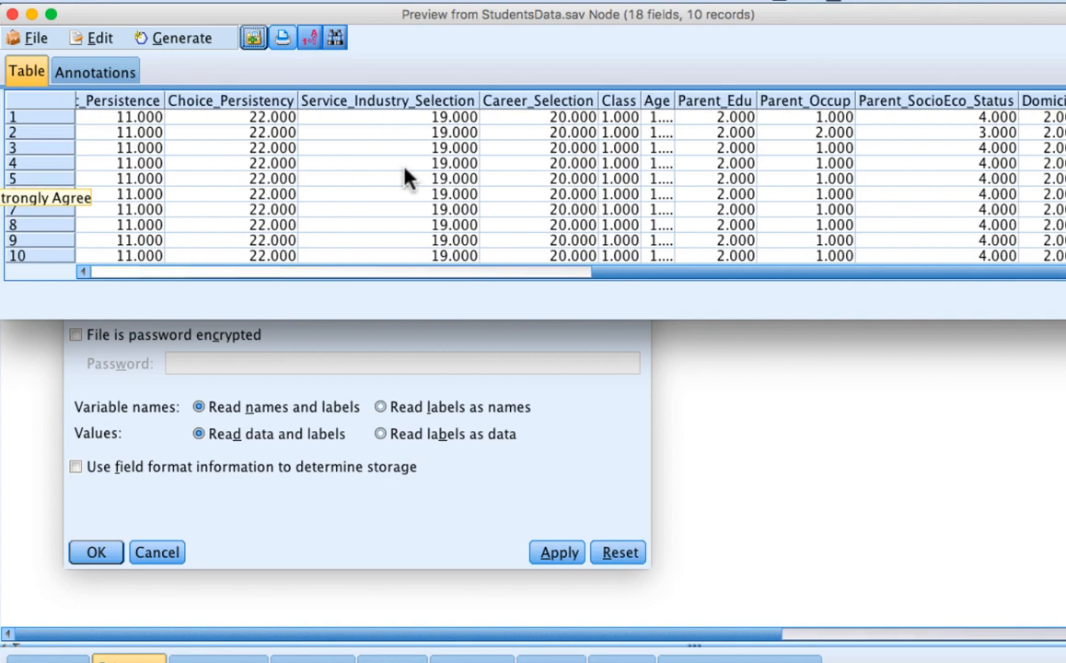
{"action": "scroll", "coordinate": [408, 178], "scroll_direction": "left", "scroll_amount": 5}
{"action": "scroll", "coordinate": [408, 178], "scroll_direction": "right", "scroll_amount": 5}
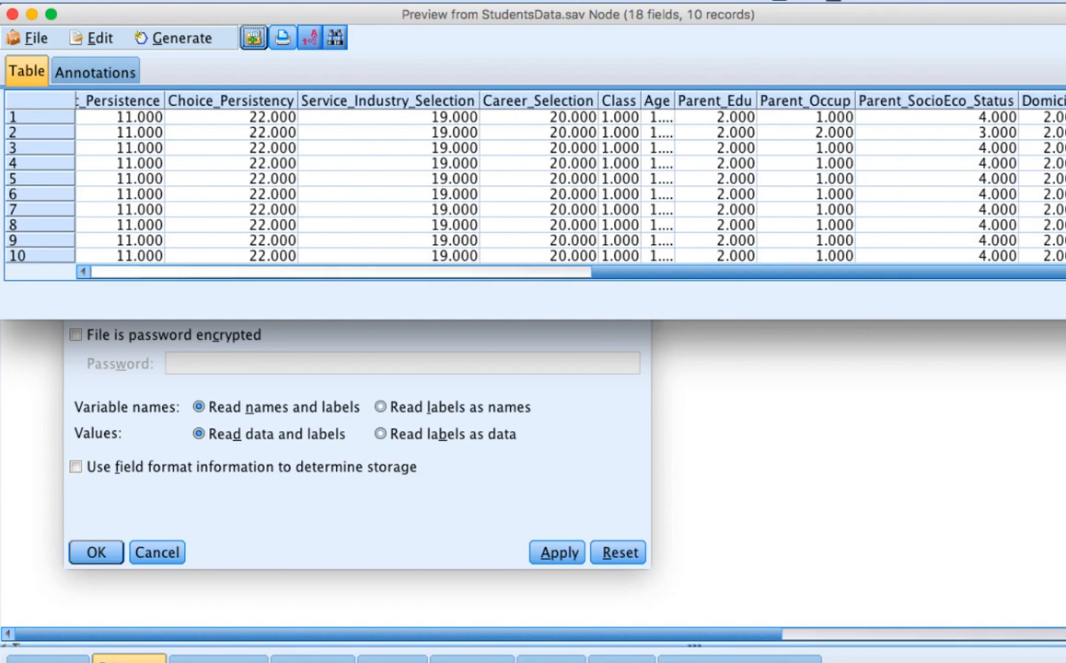
Step: Close the data preview, apply the StudentsData.sav source node's import settings and confirm them
{"action": "key", "text": "Escape"}
{"action": "left_click", "coordinate": [556, 555]}
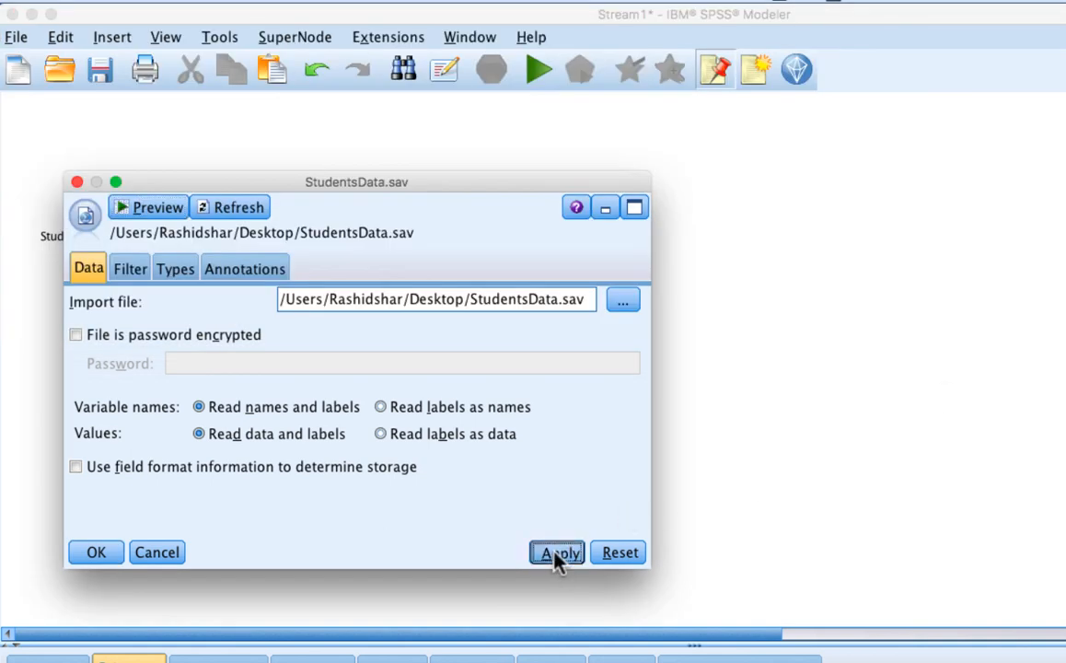
{"action": "left_click", "coordinate": [97, 552]}
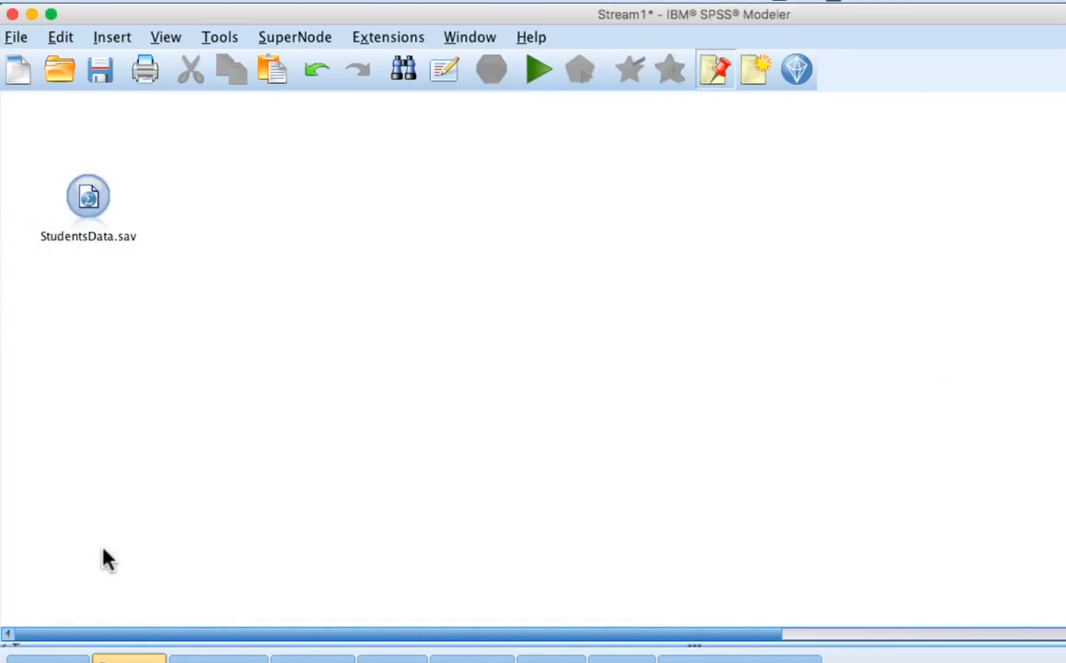
Step: Examine the StudentsData.sav source node's data, filter and types settings, including every field's measurement level and role
{"action": "left_click", "coordinate": [89, 208]}
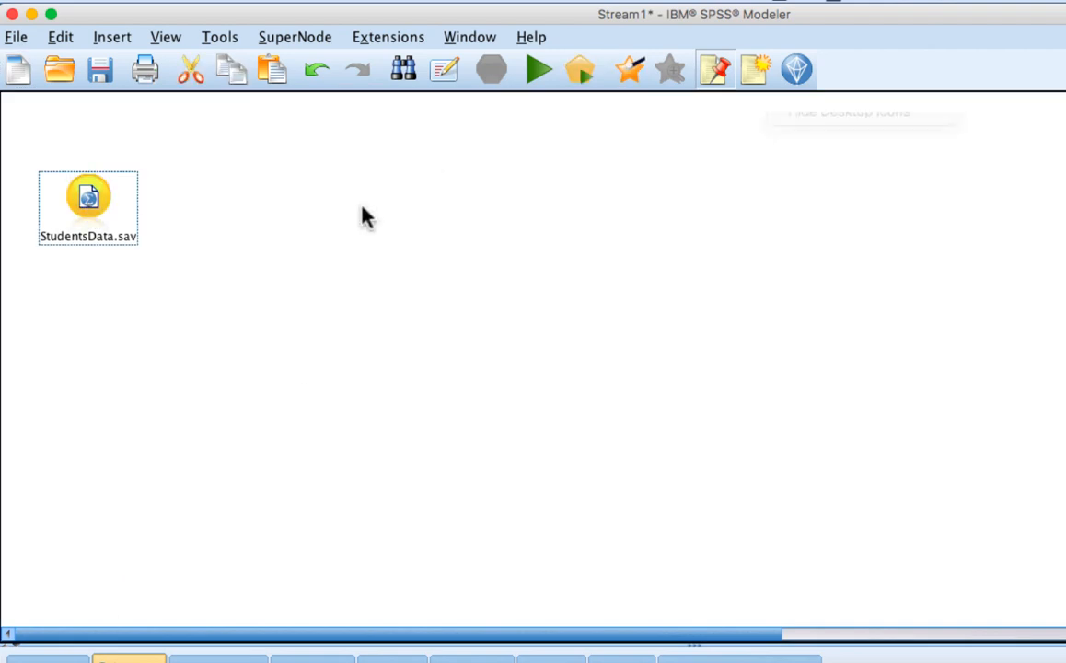
{"action": "double_click", "coordinate": [89, 200]}
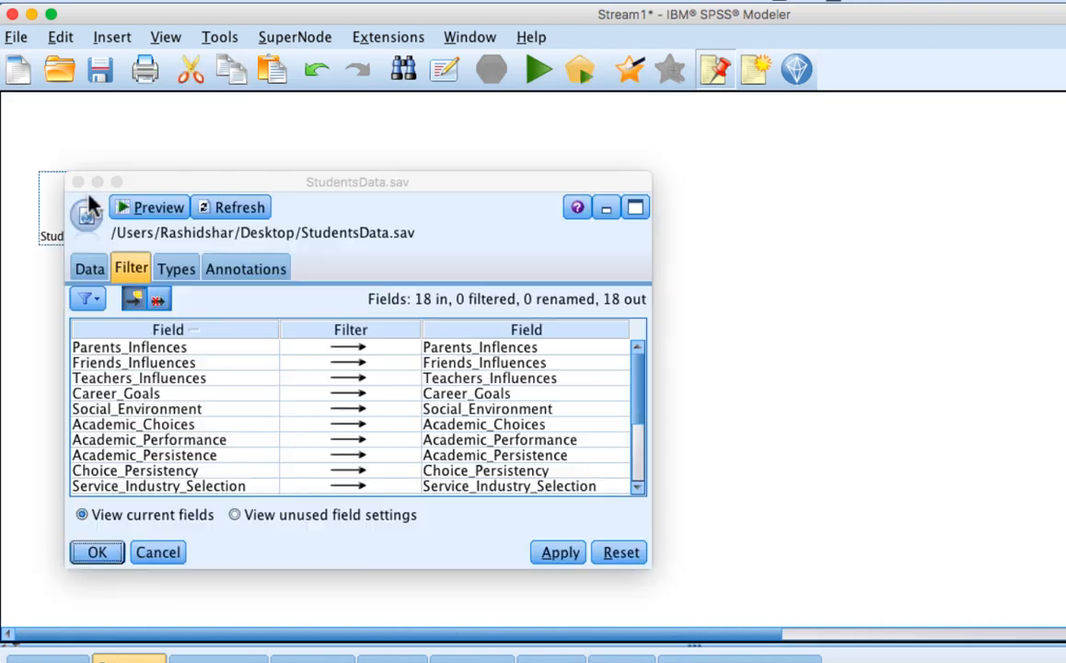
{"action": "left_click", "coordinate": [92, 268]}
{"action": "left_click", "coordinate": [132, 271]}
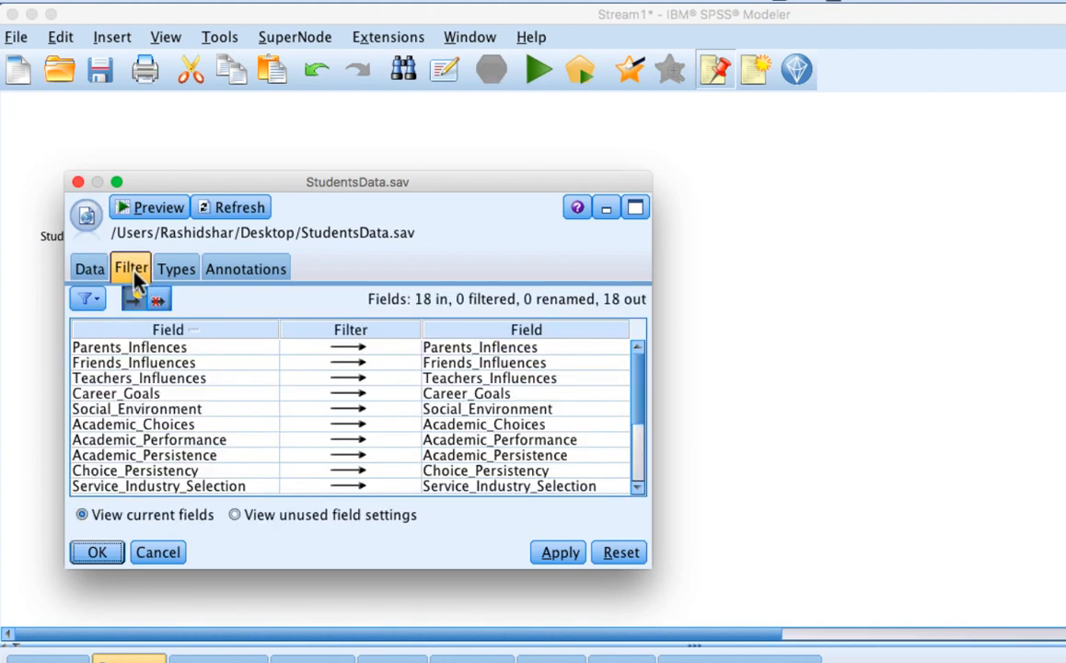
{"action": "left_click", "coordinate": [175, 276]}
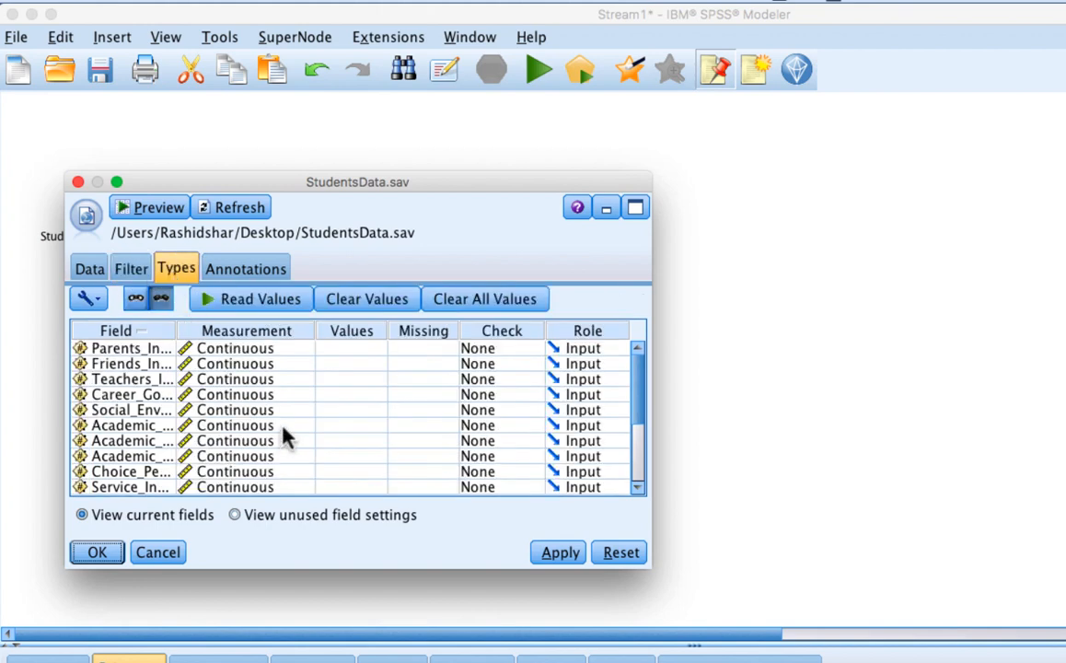
{"action": "scroll", "coordinate": [286, 438], "scroll_direction": "down", "scroll_amount": 3}
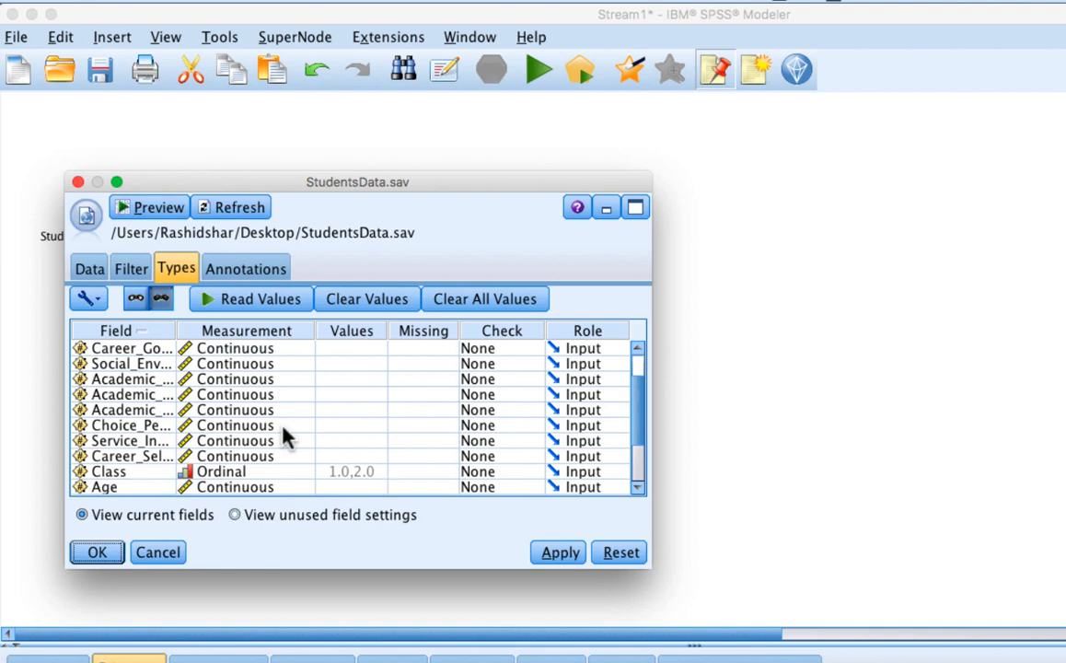
{"action": "scroll", "coordinate": [285, 438], "scroll_direction": "down", "scroll_amount": 3}
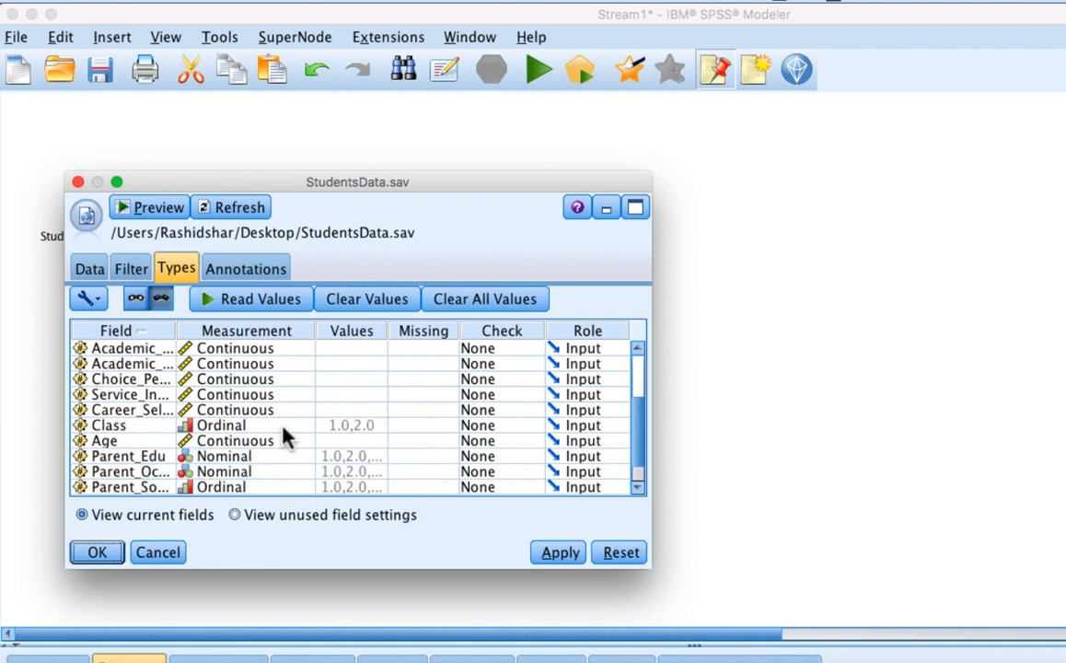
{"action": "scroll", "coordinate": [285, 438], "scroll_direction": "down", "scroll_amount": 2}
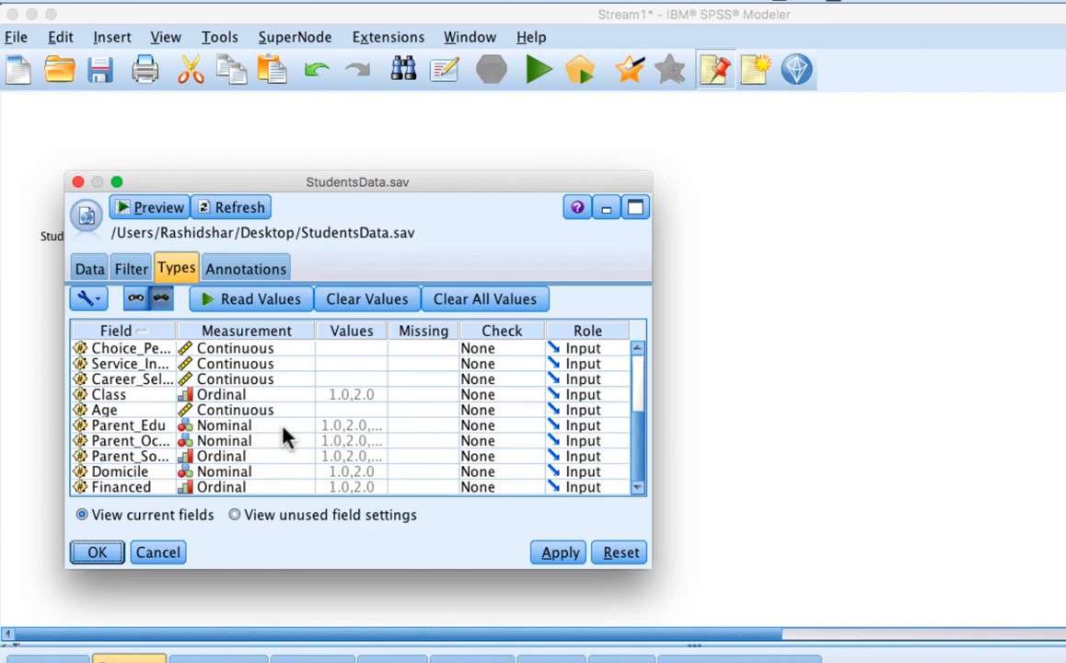
{"action": "scroll", "coordinate": [286, 439], "scroll_direction": "up", "scroll_amount": 8}
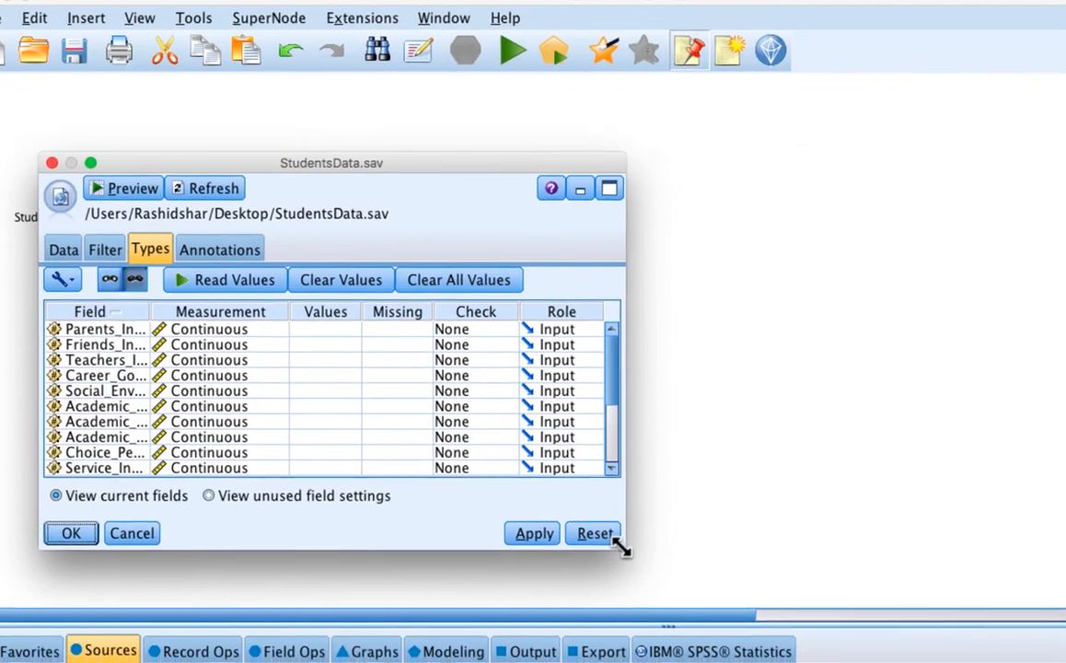
{"action": "left_click_drag", "start_coordinate": [648, 568], "coordinate": [1042, 603]}
{"action": "left_click_drag", "start_coordinate": [931, 524], "coordinate": [1061, 645]}
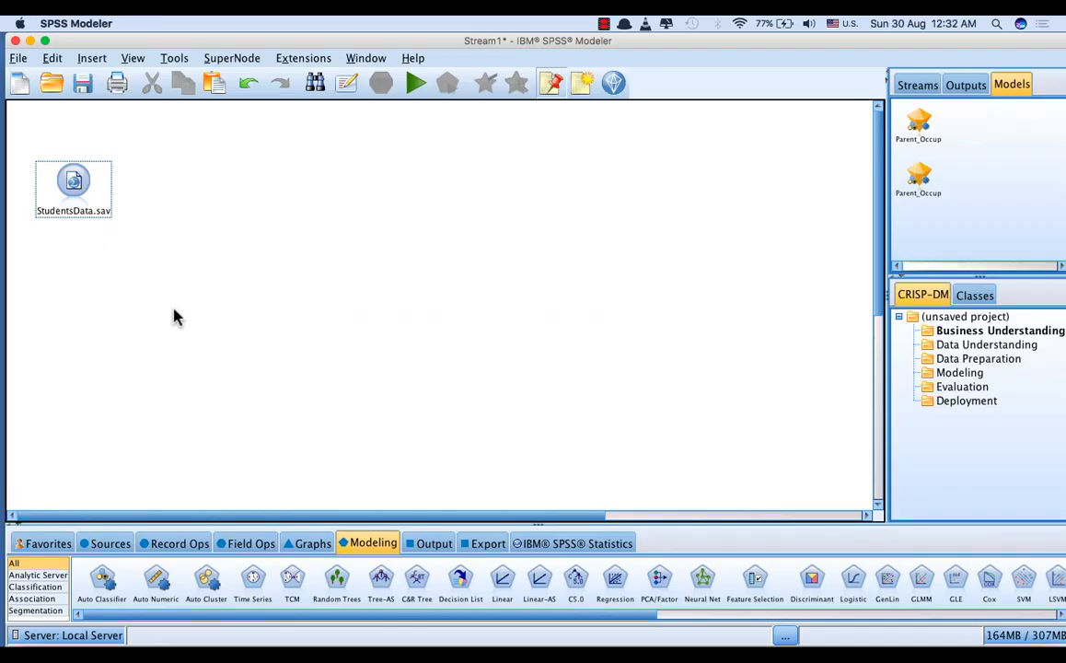
Step: Add a Type node from the field operations, connected to the StudentsData.sav source node, and open its settings
{"action": "left_click", "coordinate": [244, 544]}
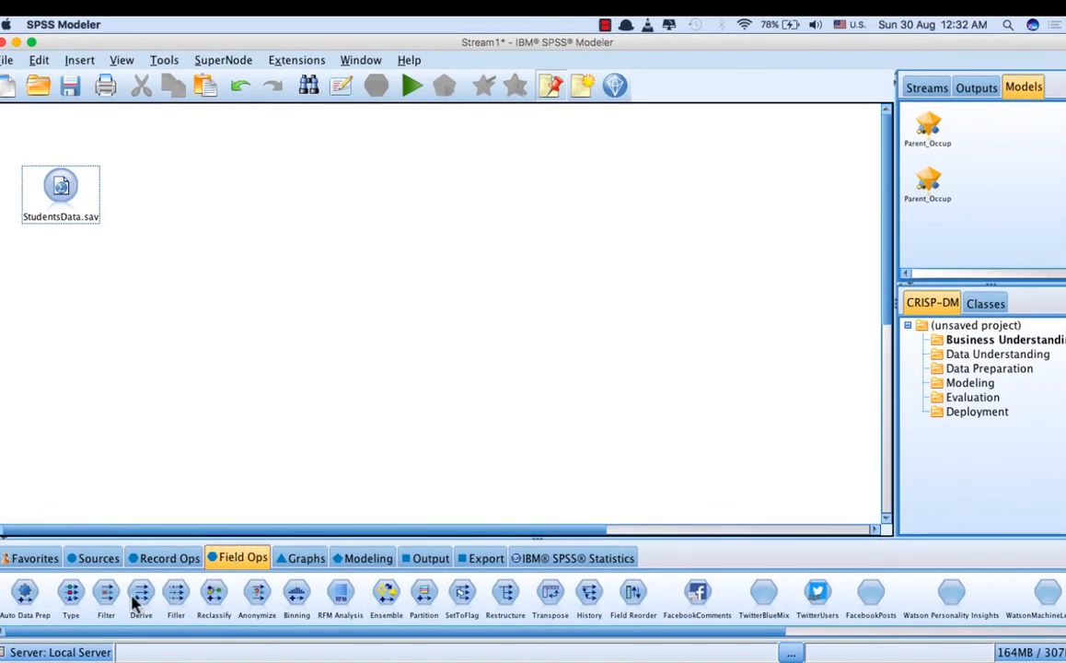
{"action": "left_click", "coordinate": [74, 596]}
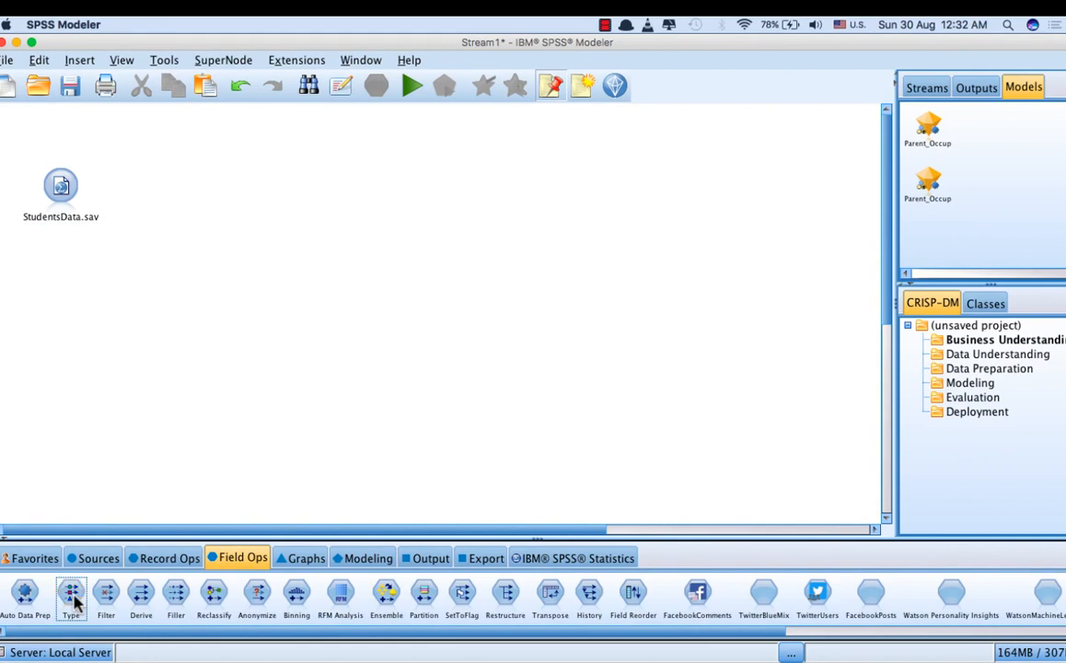
{"action": "double_click", "coordinate": [73, 597]}
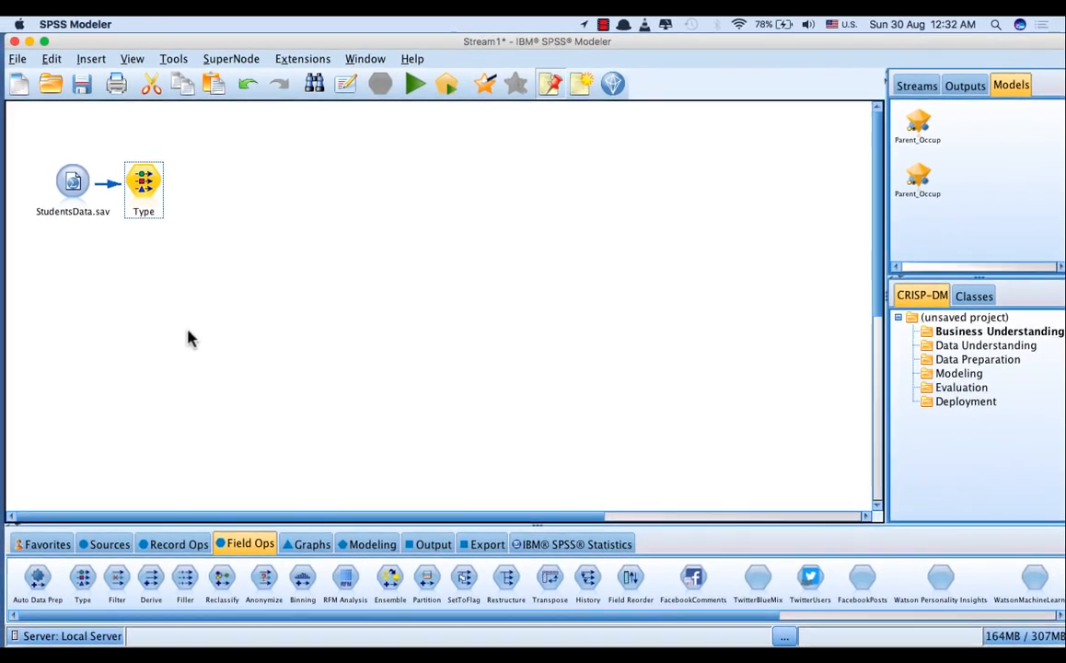
{"action": "double_click", "coordinate": [134, 177]}
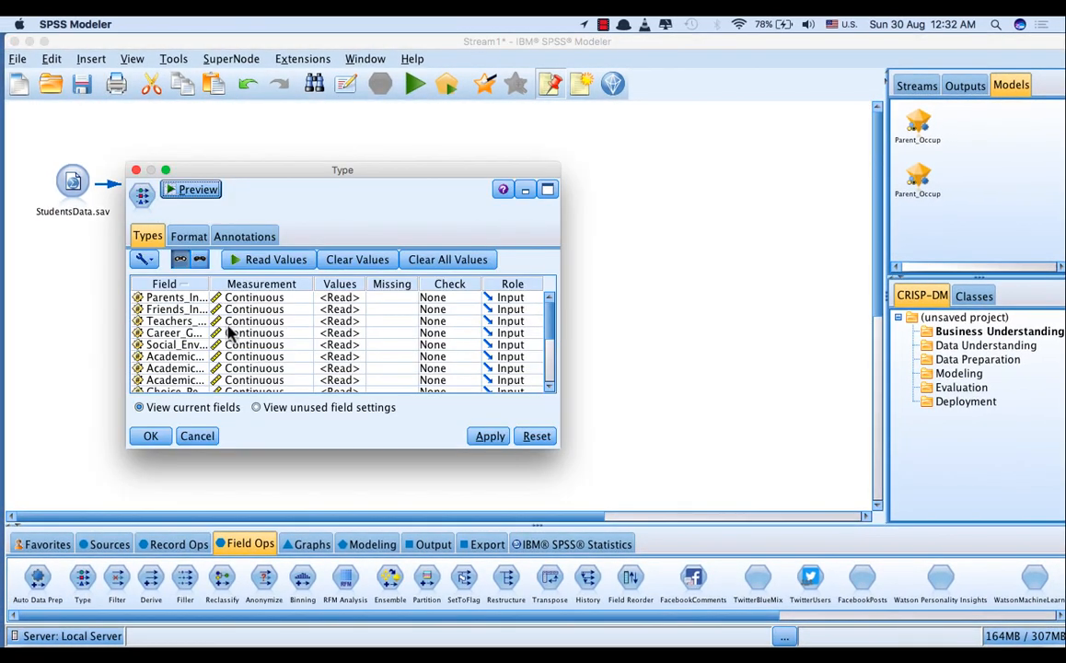
Step: Set the role of the Parent_Occup field to Target in the Type node, then apply and confirm the change
{"action": "scroll", "coordinate": [230, 333], "scroll_direction": "down", "scroll_amount": 5}
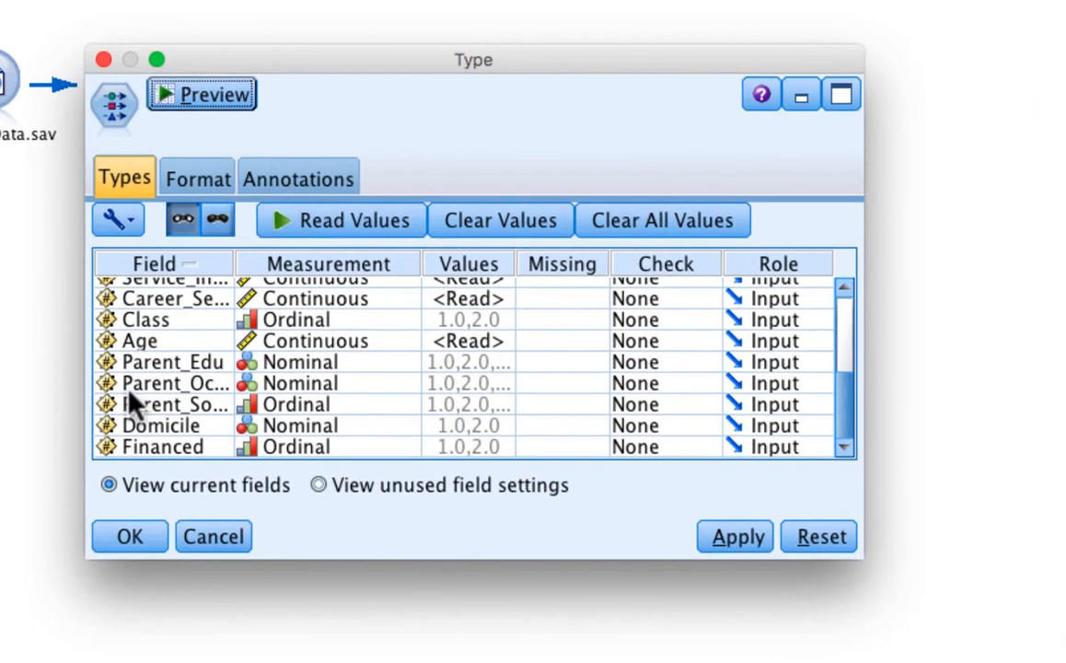
{"action": "left_click", "coordinate": [127, 387]}
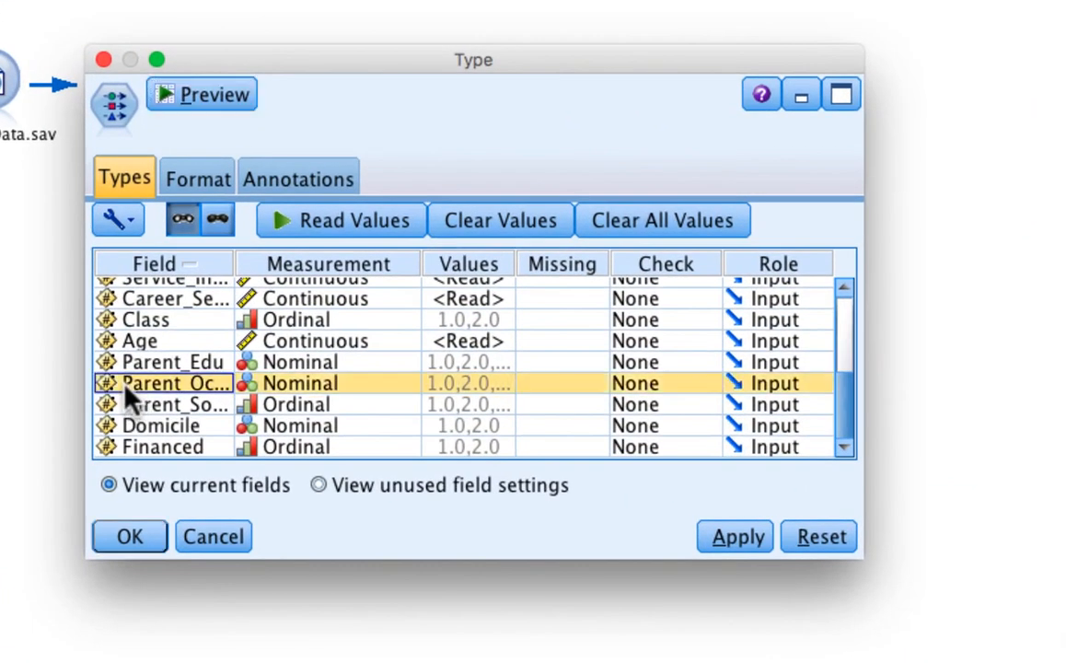
{"action": "left_click", "coordinate": [470, 267]}
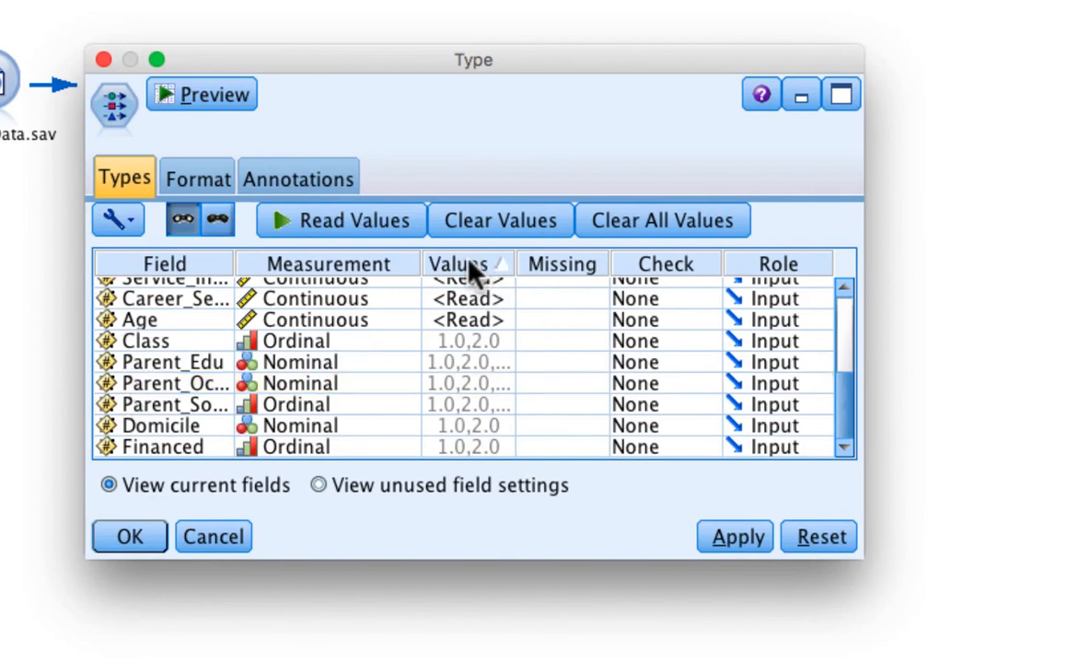
{"action": "left_click", "coordinate": [470, 267]}
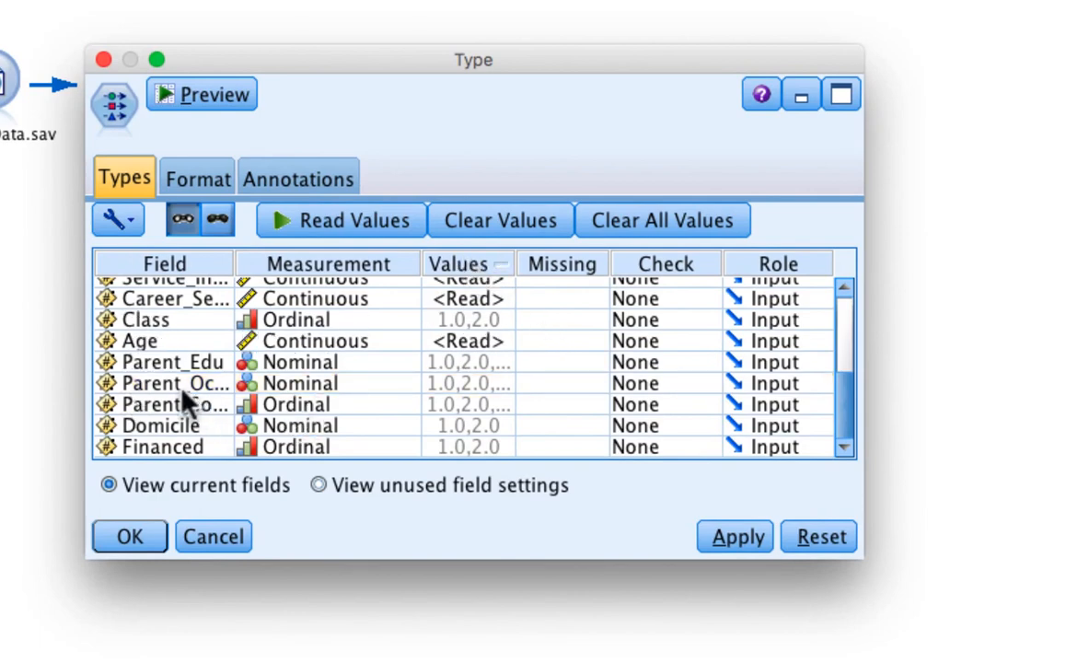
{"action": "left_click", "coordinate": [109, 385]}
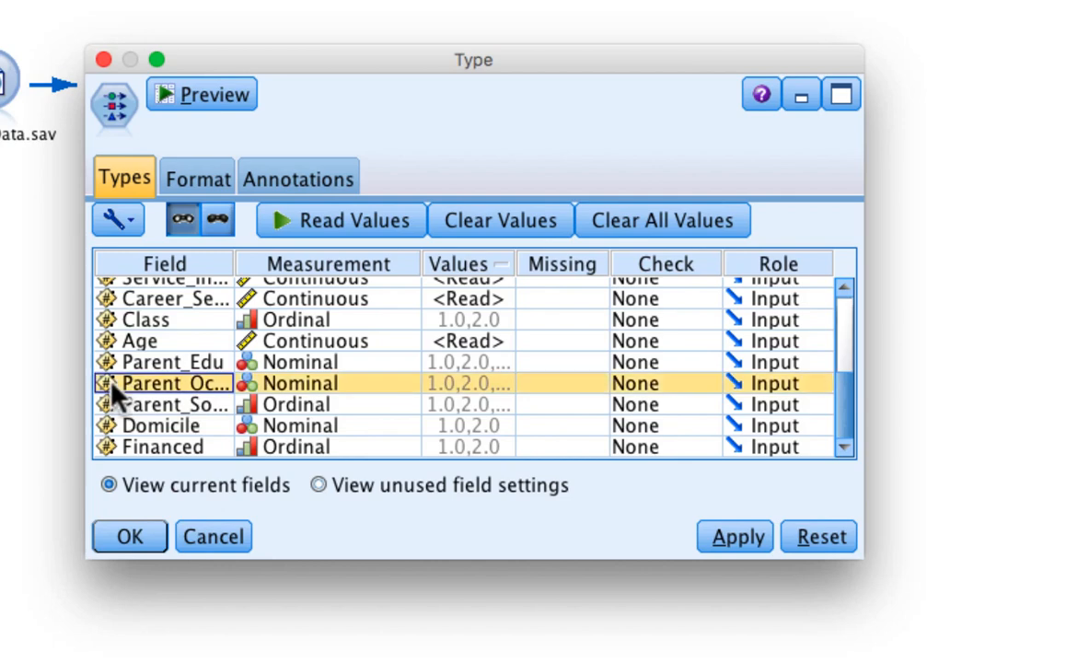
{"action": "left_click", "coordinate": [781, 387]}
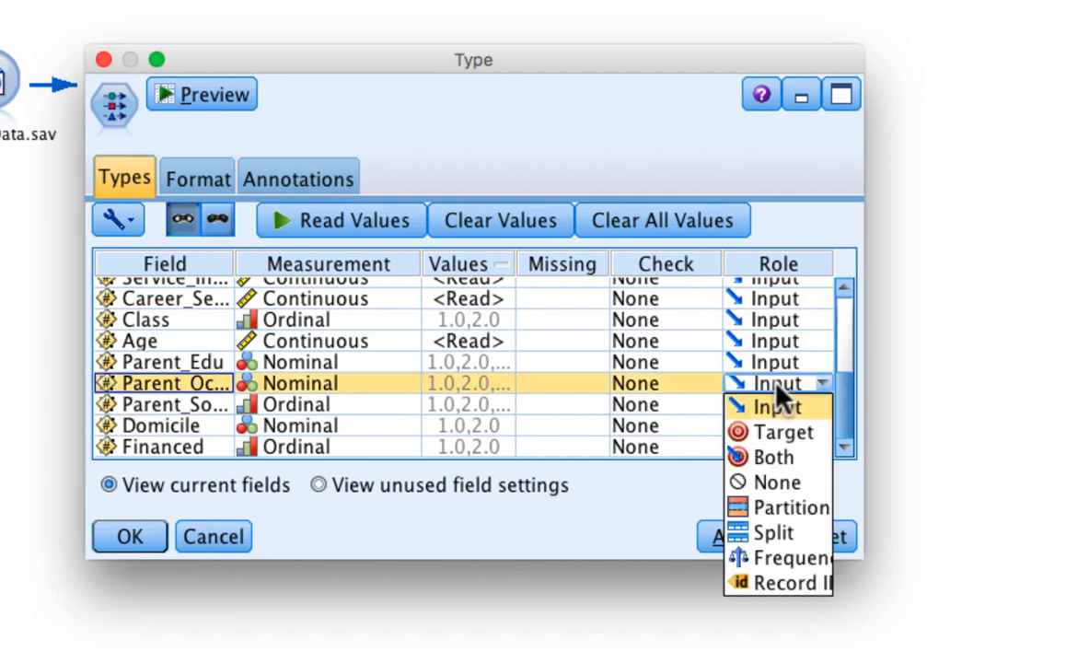
{"action": "left_click", "coordinate": [785, 444]}
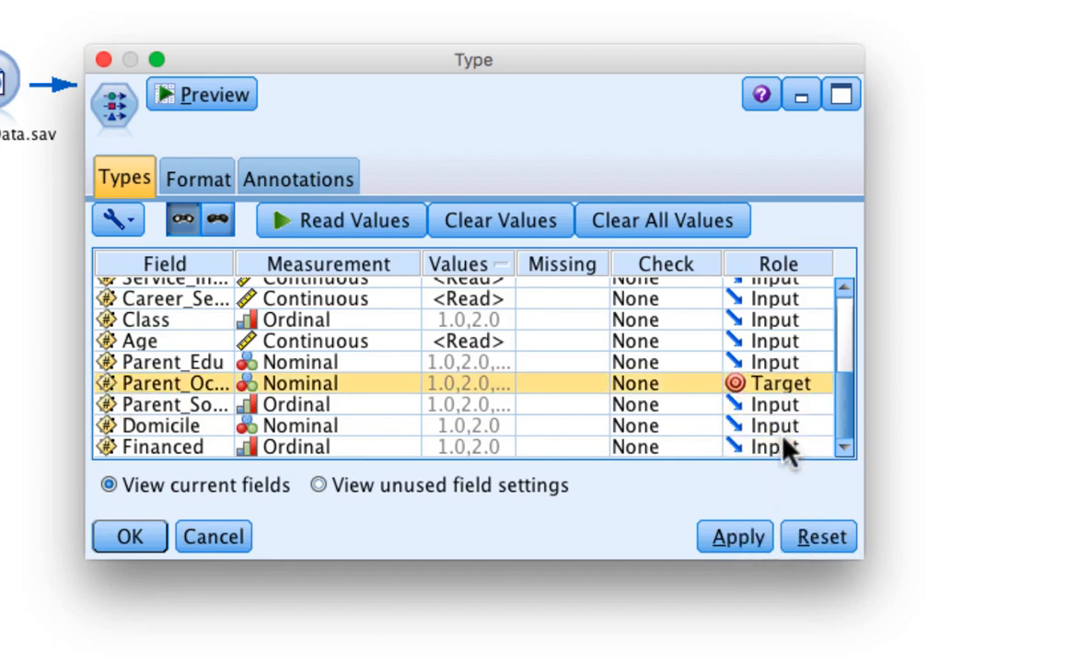
{"action": "left_click", "coordinate": [754, 535]}
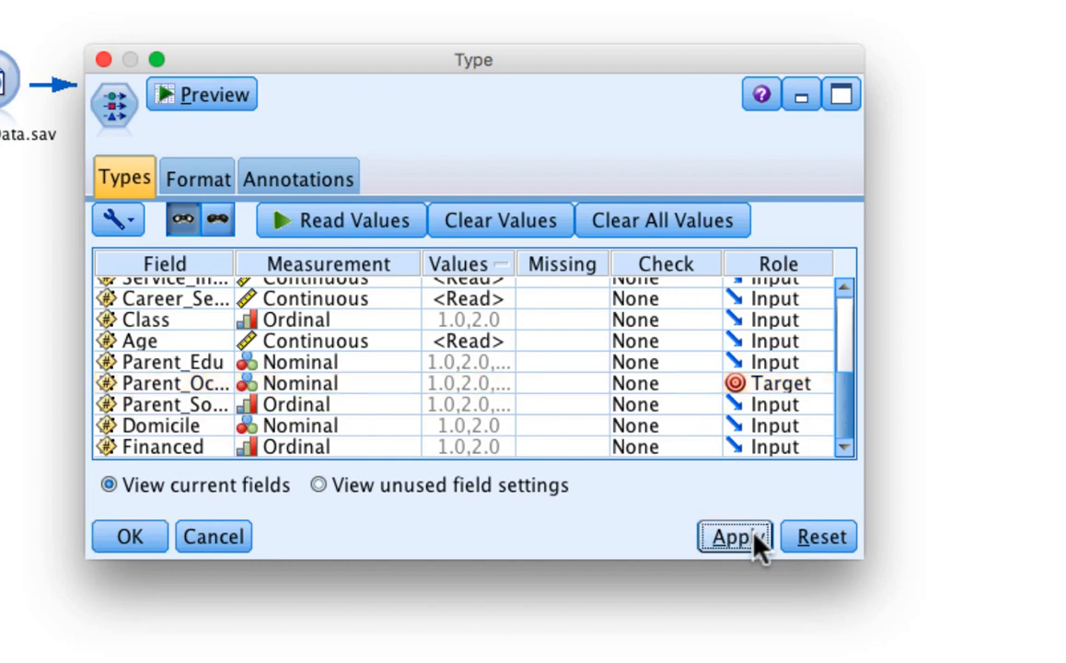
{"action": "left_click", "coordinate": [130, 537]}
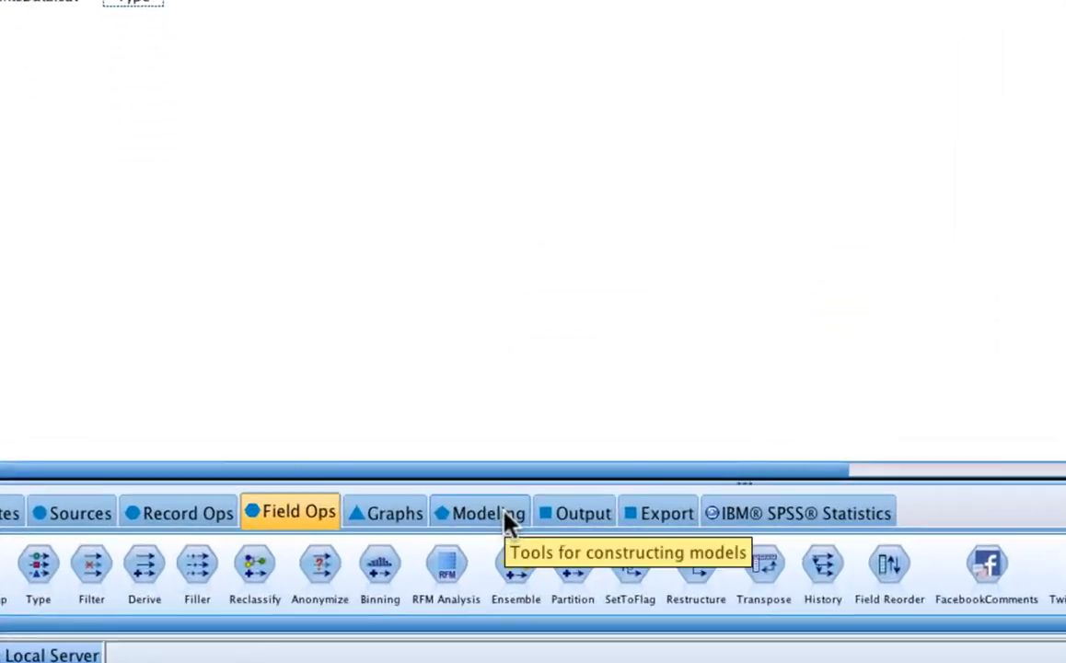
Step: Add an Auto Classifier modeling node connected to the Type node
{"action": "left_click", "coordinate": [509, 521]}
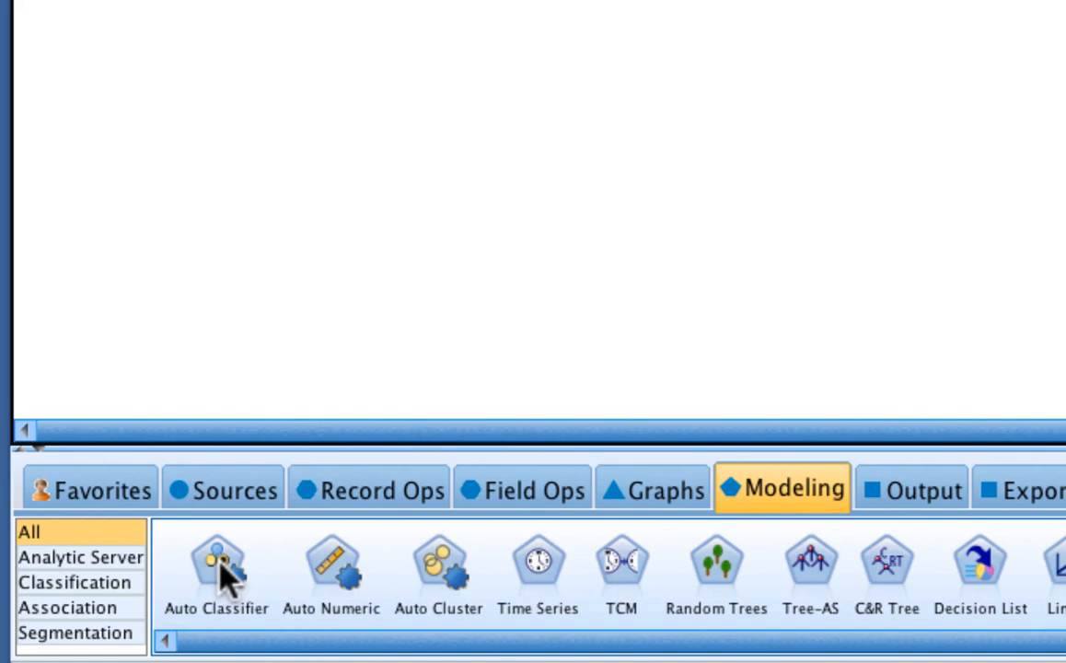
{"action": "double_click", "coordinate": [221, 561]}
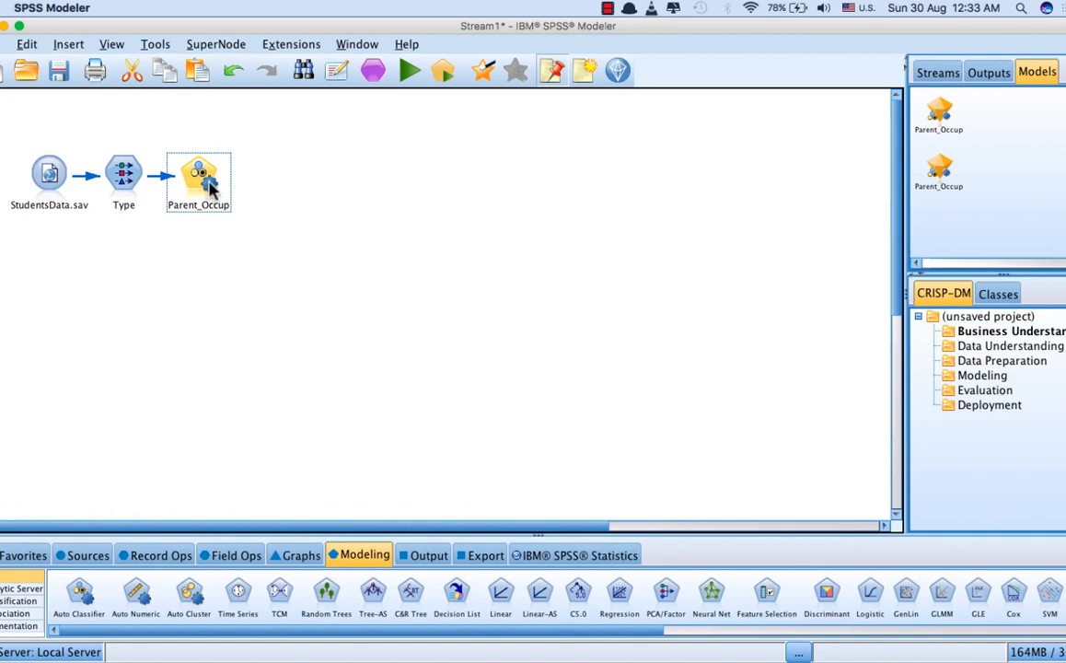
{"action": "left_click", "coordinate": [125, 181]}
{"action": "right_click", "coordinate": [126, 181]}
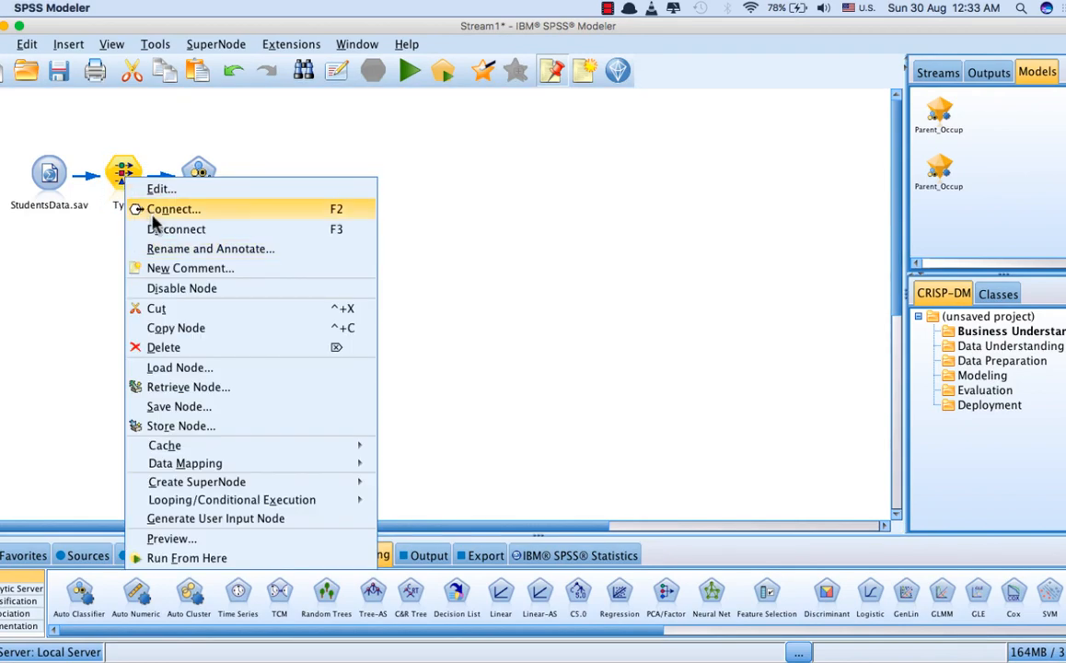
{"action": "left_click", "coordinate": [558, 211]}
Step: Review the Expert model selection of the Parent_Occup Auto Classifier node, apply its settings and run it
{"action": "left_click", "coordinate": [204, 175]}
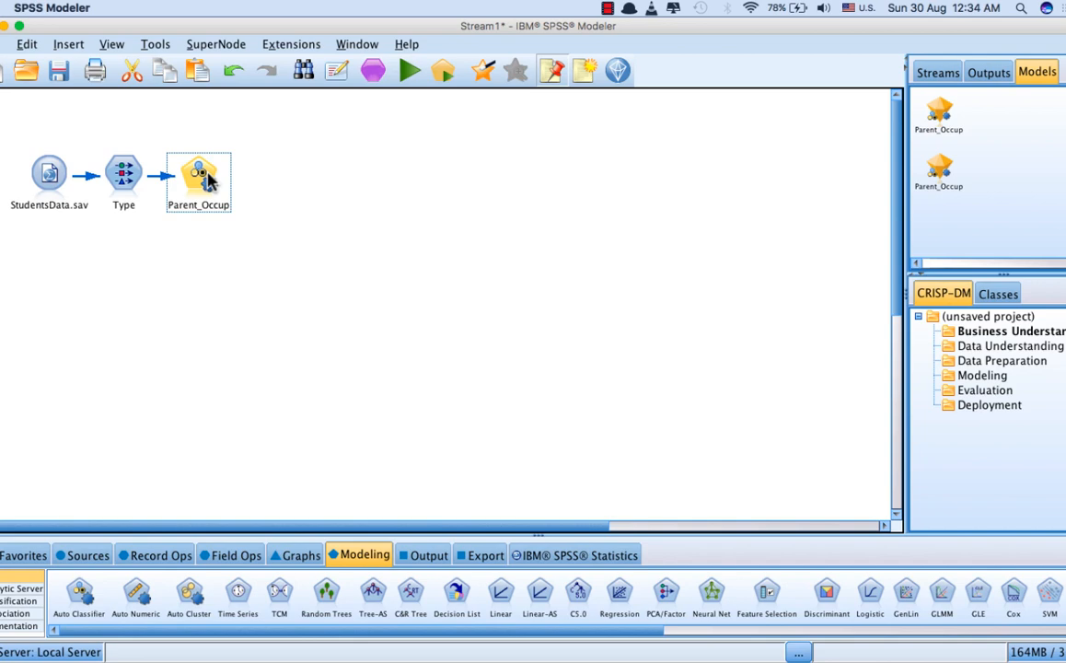
{"action": "left_click", "coordinate": [208, 180]}
{"action": "double_click", "coordinate": [208, 180]}
{"action": "left_click", "coordinate": [284, 232]}
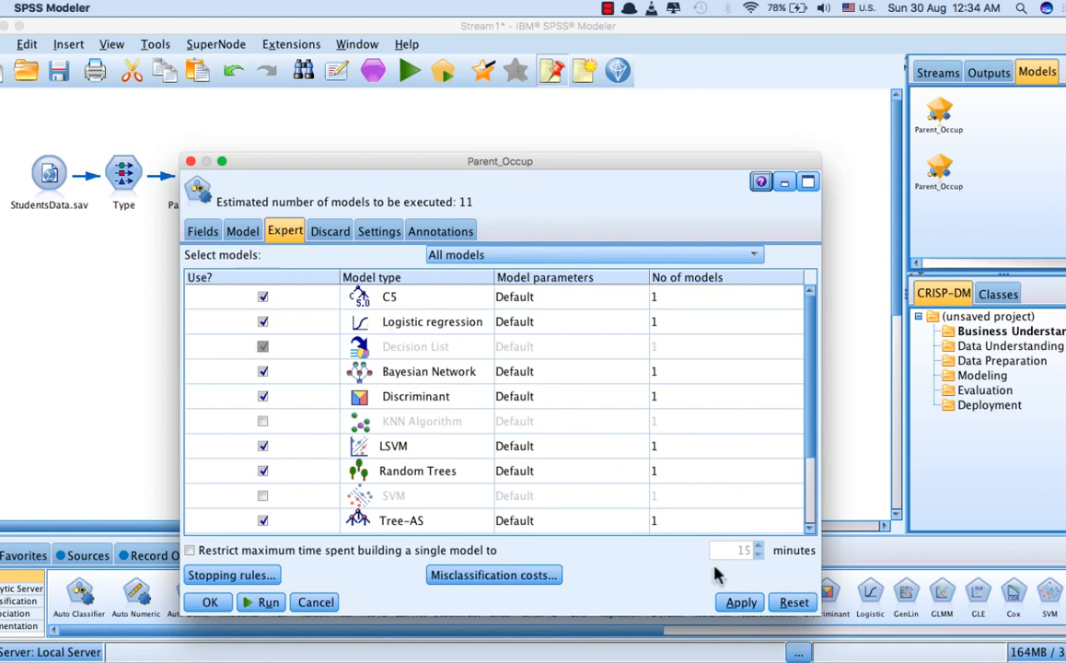
{"action": "left_click", "coordinate": [741, 604]}
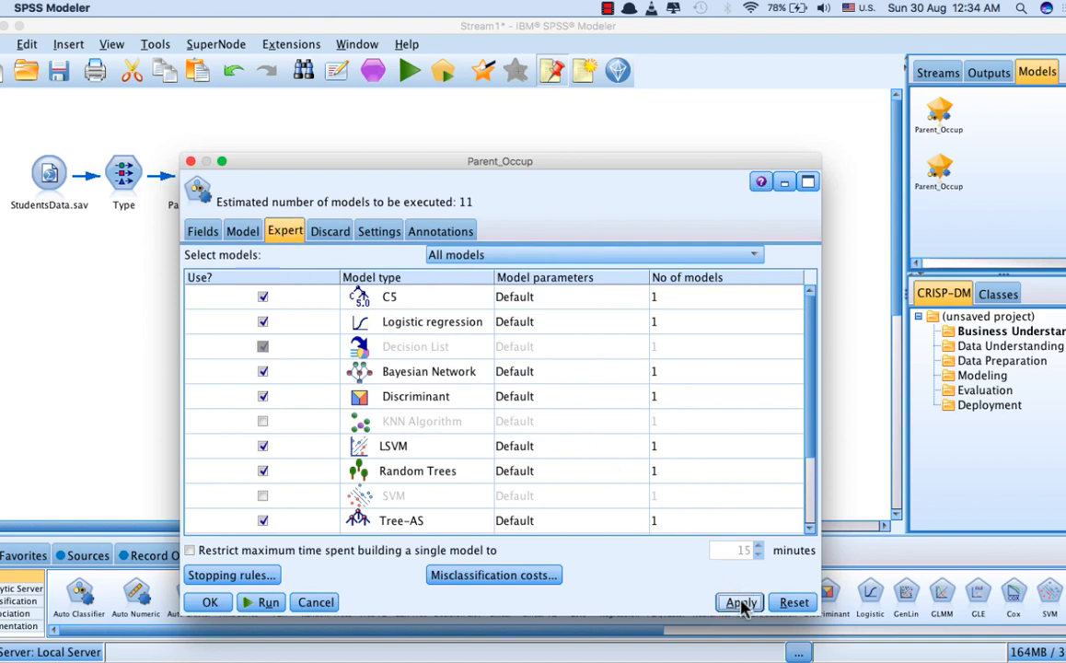
{"action": "left_click", "coordinate": [267, 602]}
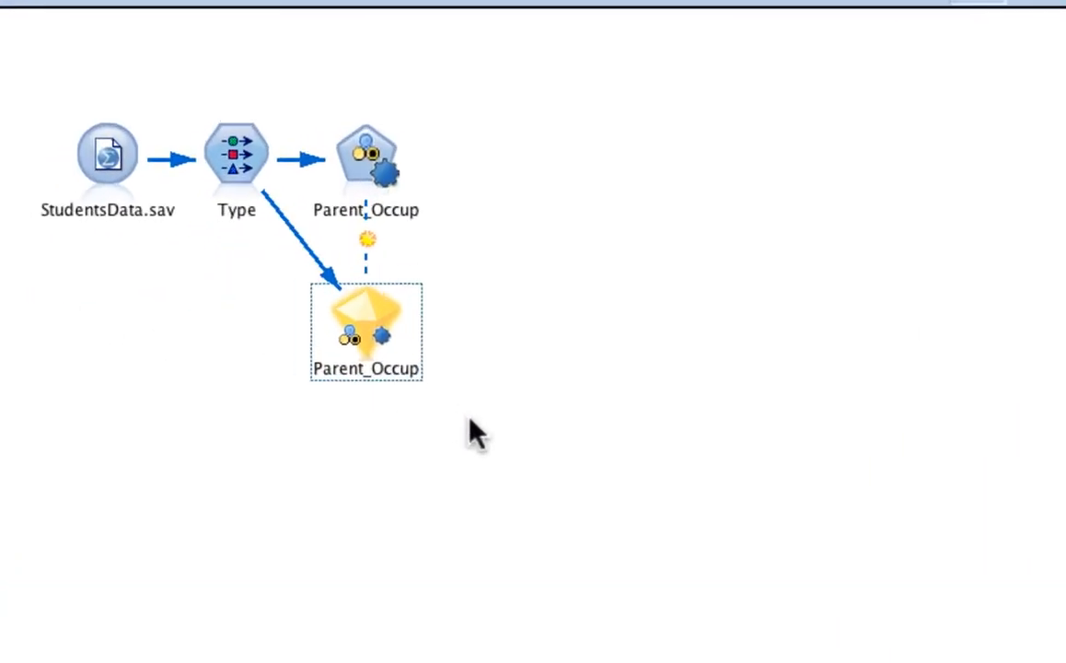
Step: Examine the generated Parent_Occup model's list of models and its distribution and predictor importance graphs, then close it
{"action": "double_click", "coordinate": [382, 317]}
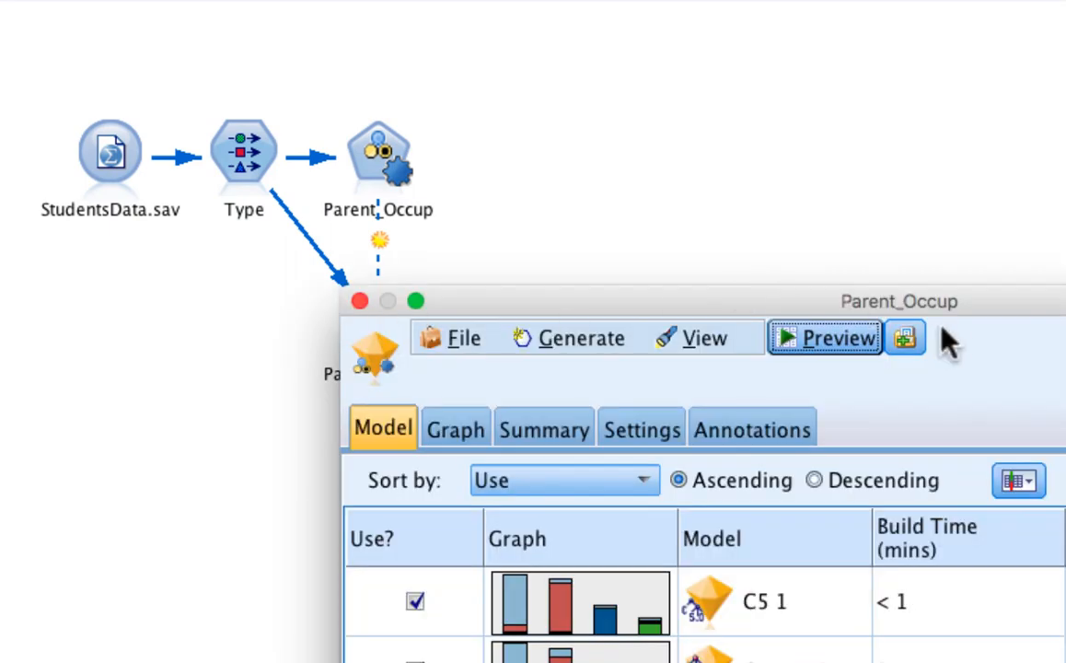
{"action": "left_click_drag", "start_coordinate": [964, 306], "coordinate": [927, 37]}
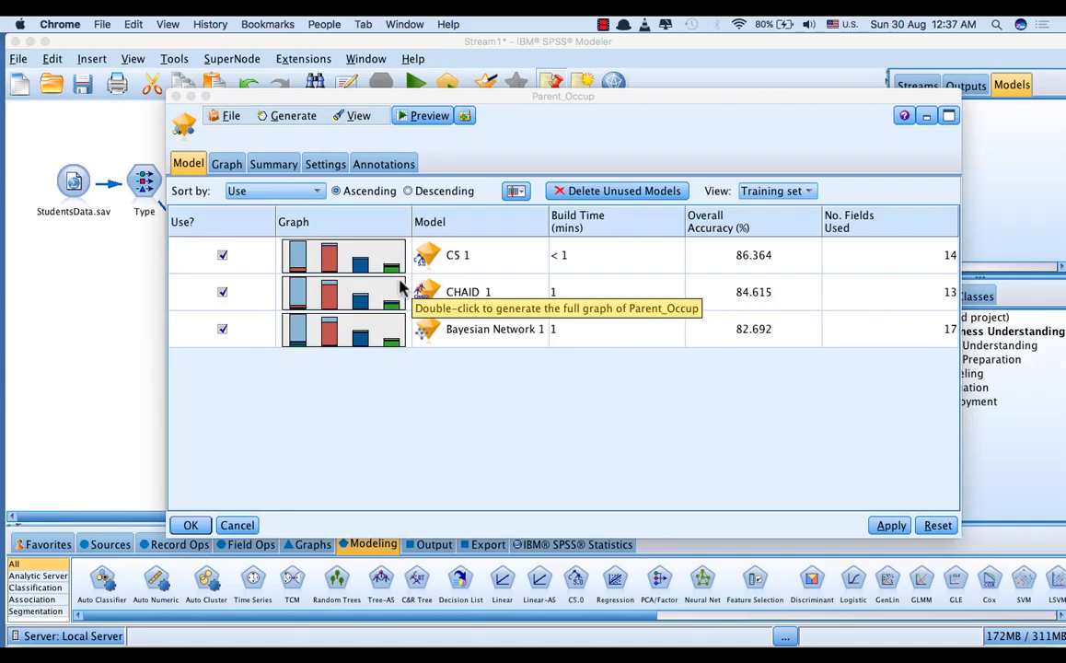
{"action": "left_click", "coordinate": [227, 170]}
{"action": "left_click", "coordinate": [228, 167]}
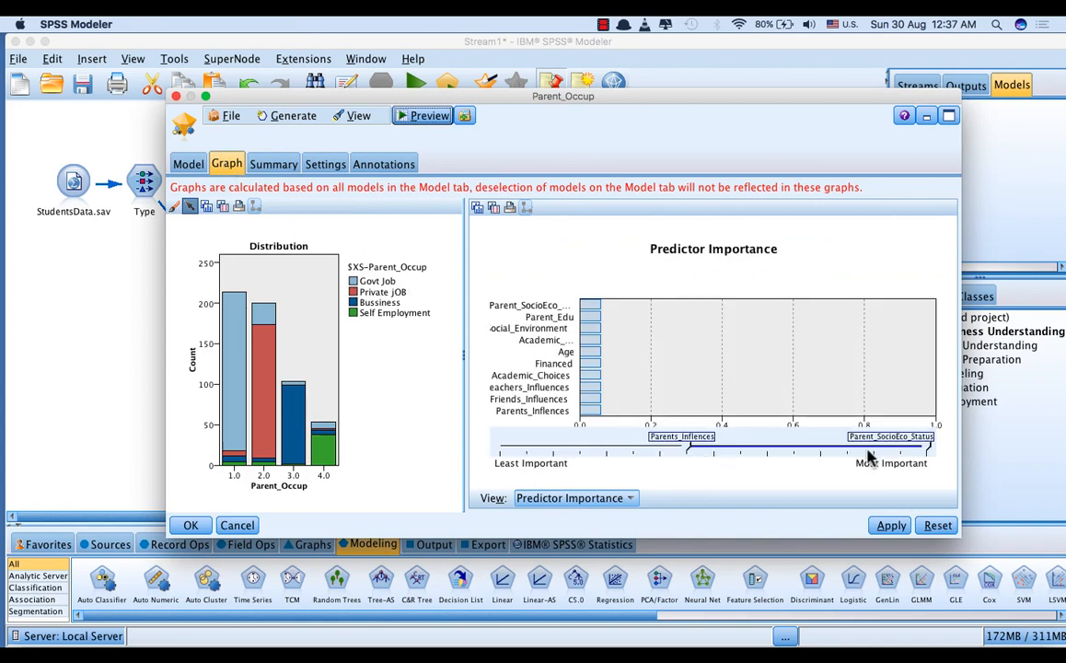
{"action": "left_click", "coordinate": [892, 526]}
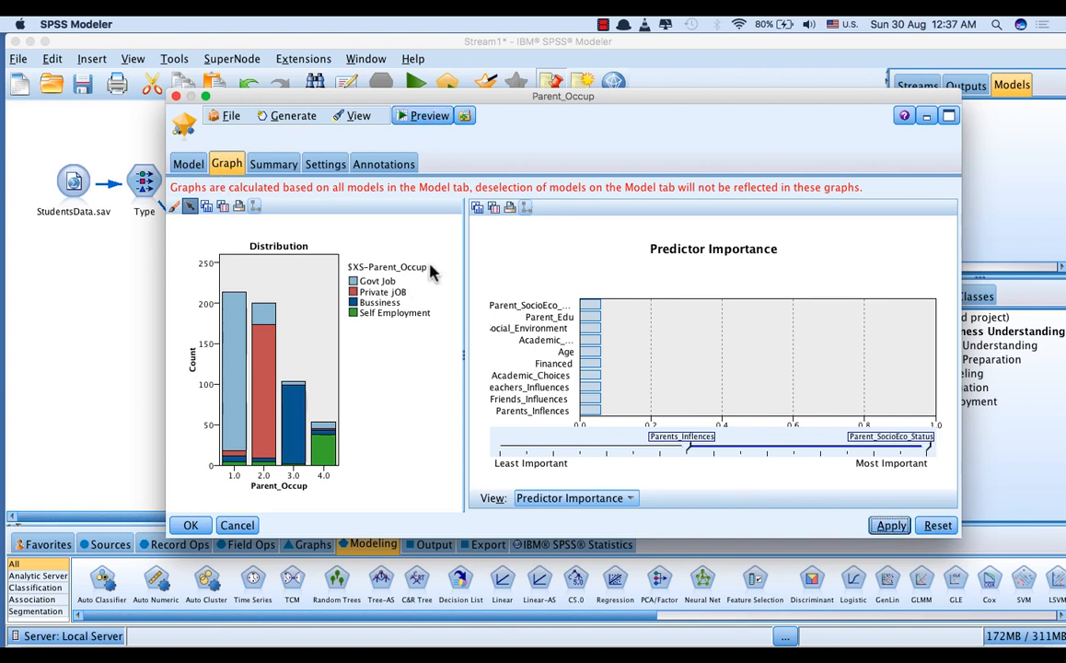
{"action": "left_click", "coordinate": [190, 525]}
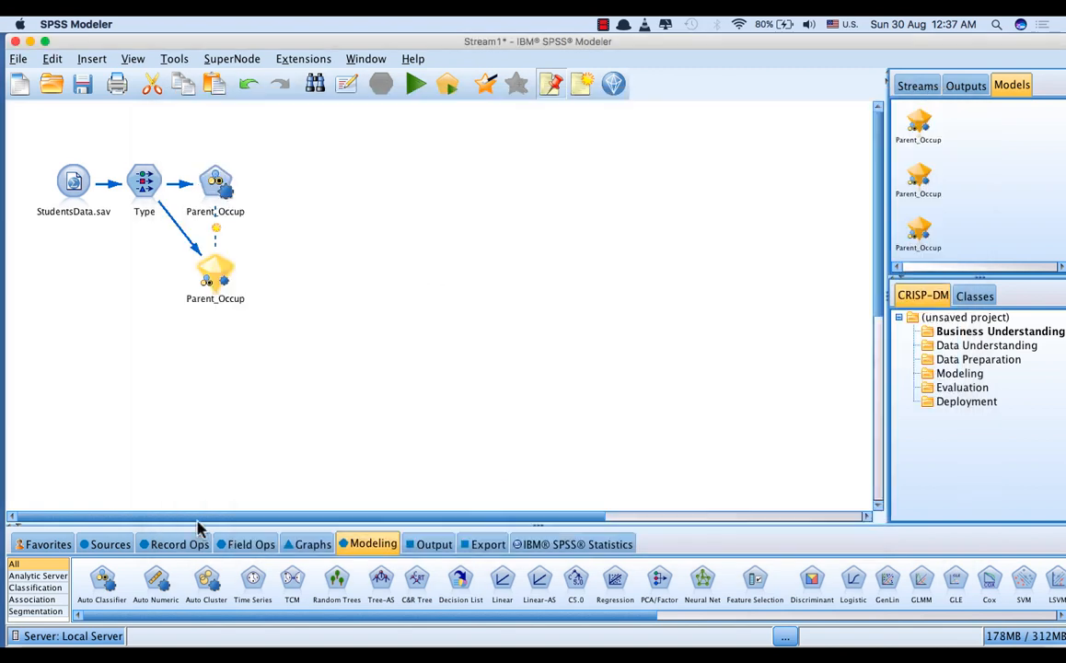
{"action": "left_click", "coordinate": [304, 345]}
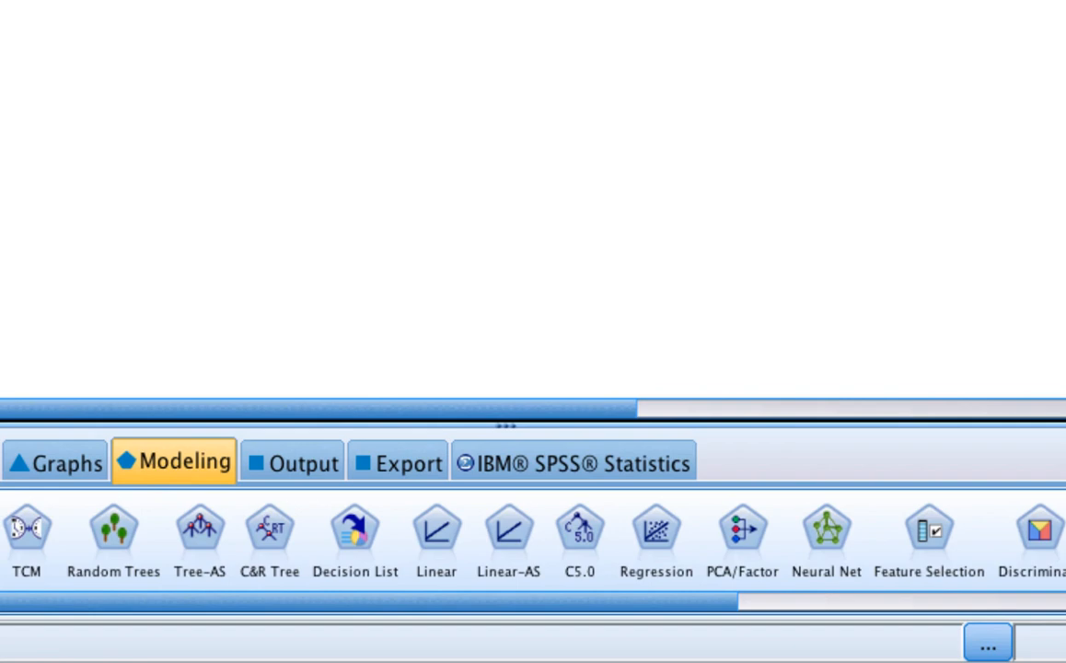
Step: Add a C5.0 node to the generated Parent_Occup model, review its misclassification cost and analysis settings, and run it
{"action": "left_click", "coordinate": [573, 531]}
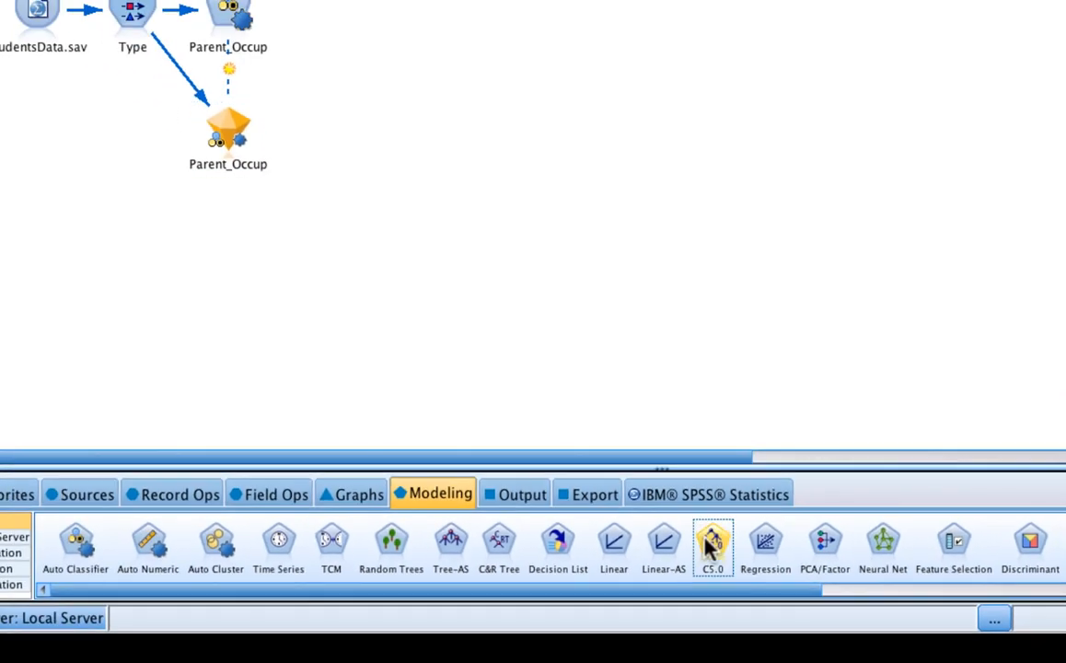
{"action": "double_click", "coordinate": [713, 543]}
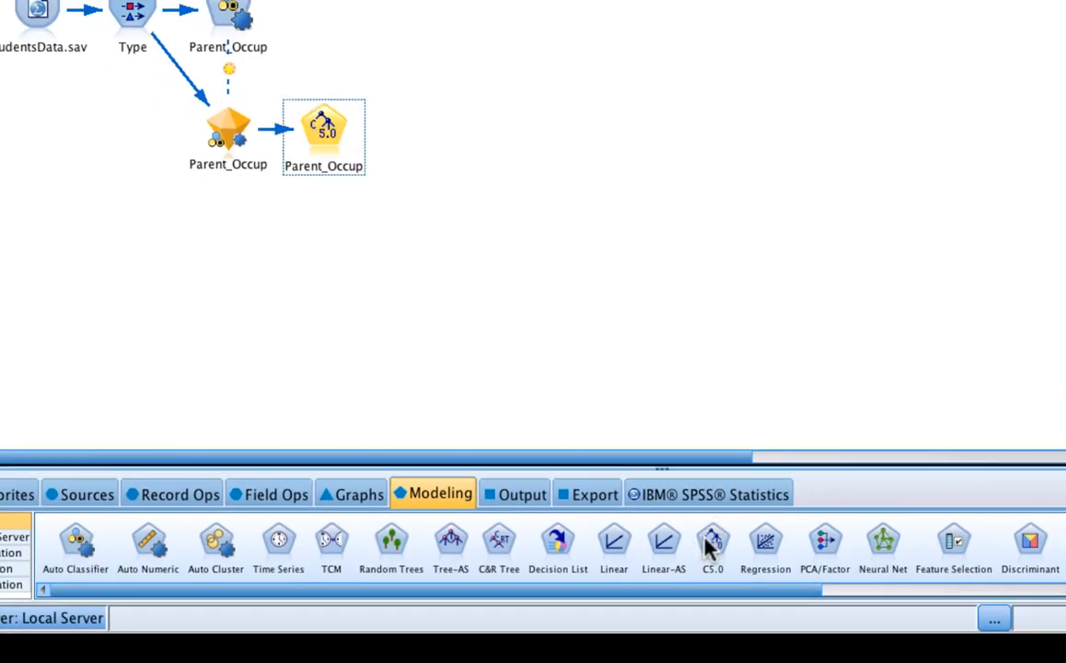
{"action": "double_click", "coordinate": [319, 131]}
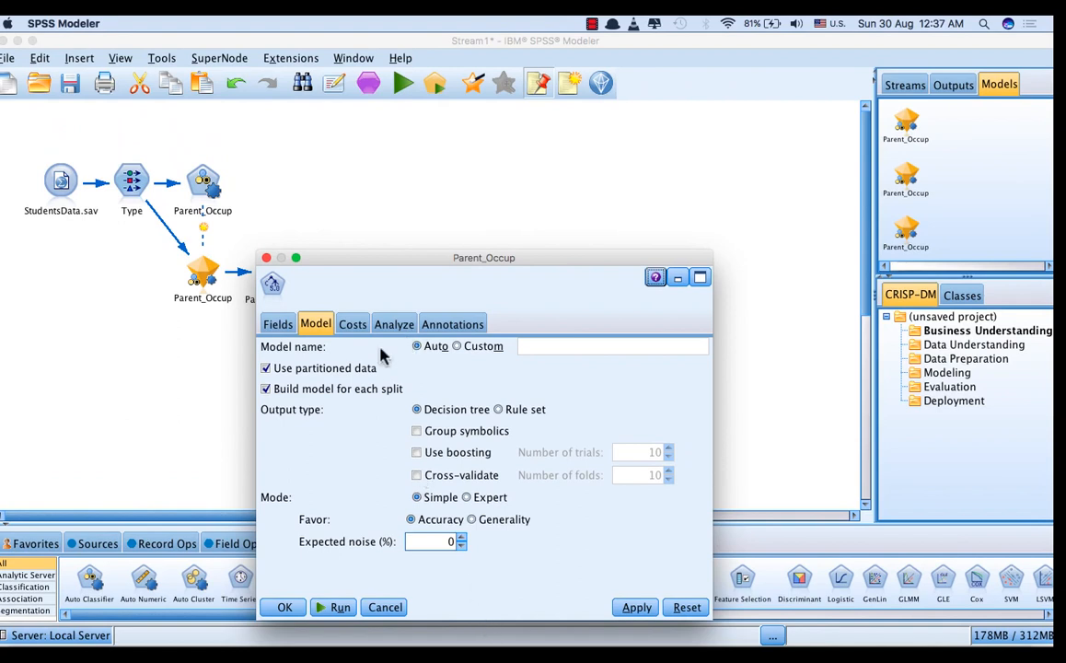
{"action": "left_click", "coordinate": [356, 327]}
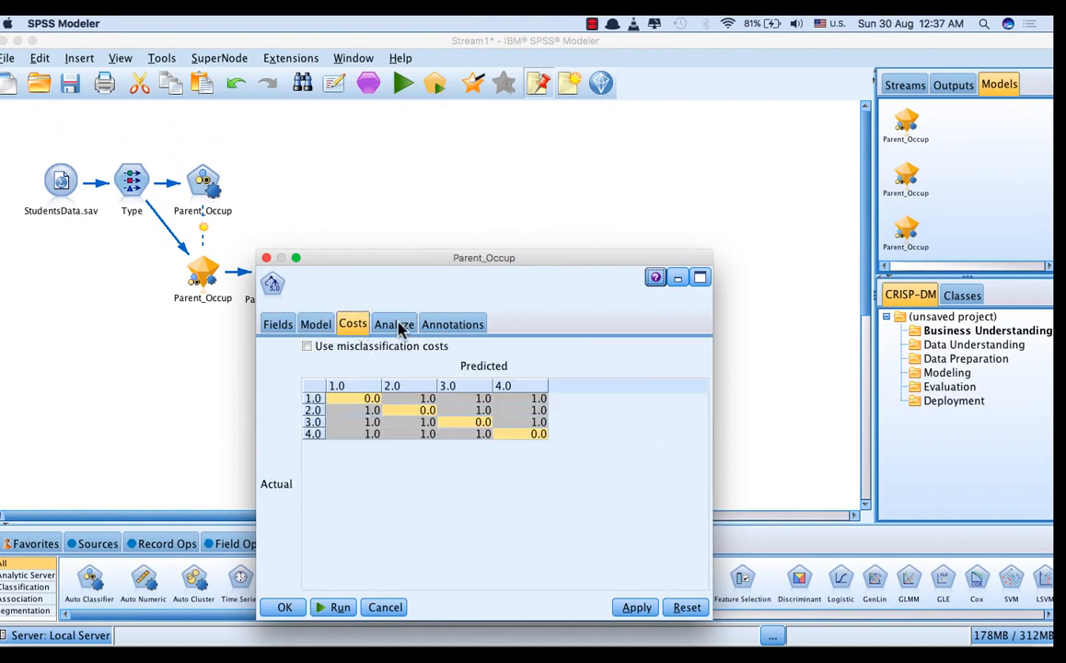
{"action": "left_click", "coordinate": [396, 325]}
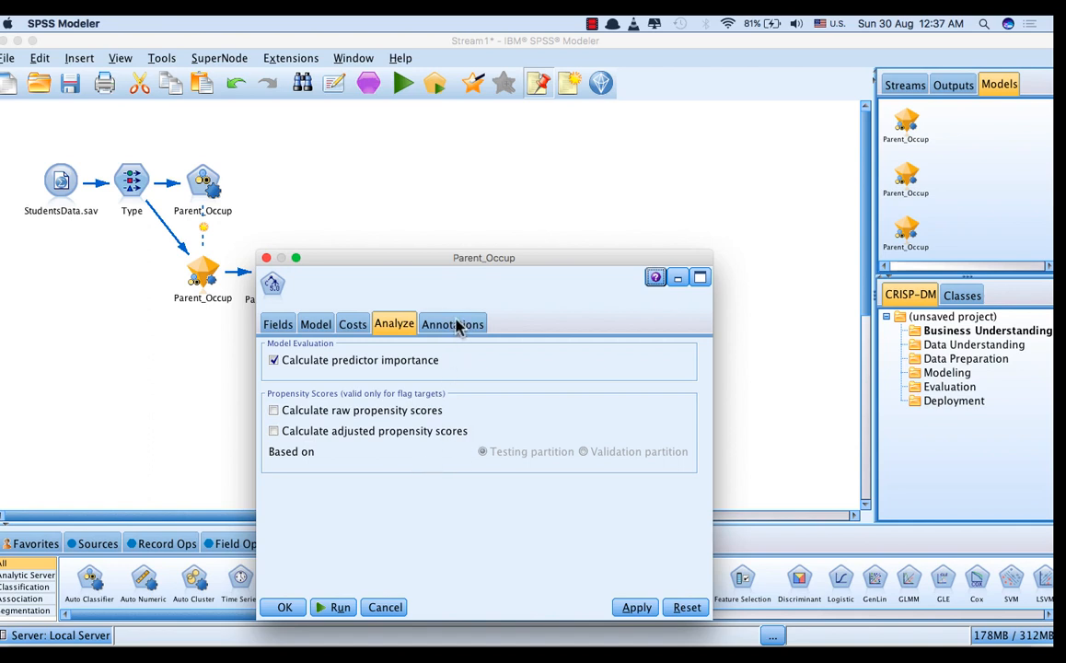
{"action": "left_click", "coordinate": [635, 607]}
{"action": "left_click", "coordinate": [339, 607]}
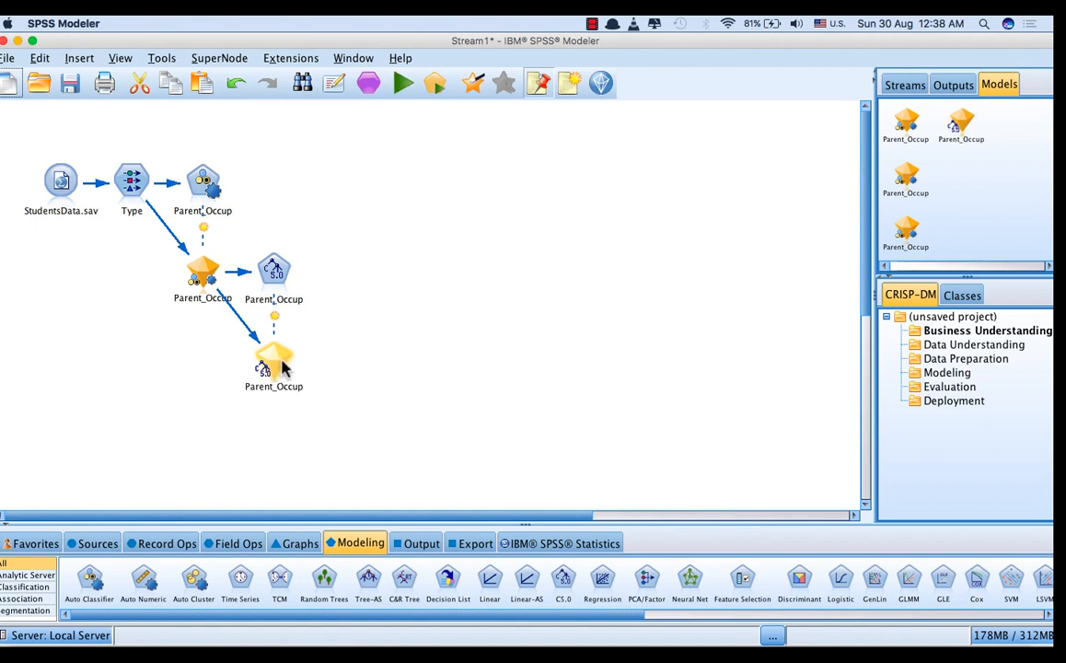
Step: Open the generated C5.0 model and examine its decision tree with node graphs and with node frequency tables
{"action": "double_click", "coordinate": [276, 366]}
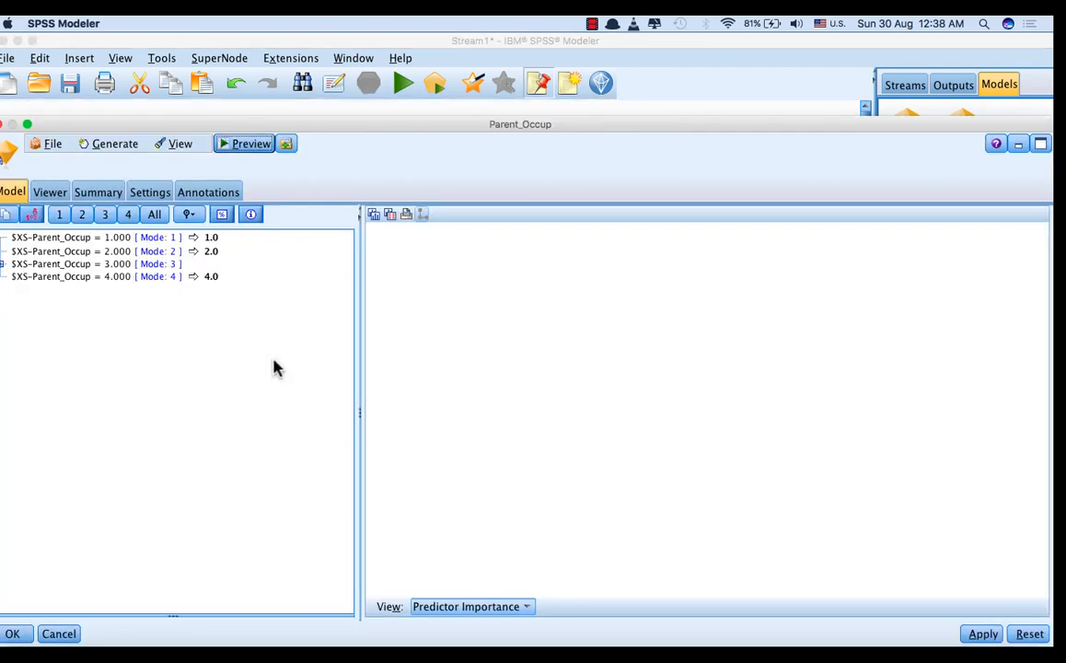
{"action": "left_click", "coordinate": [50, 192]}
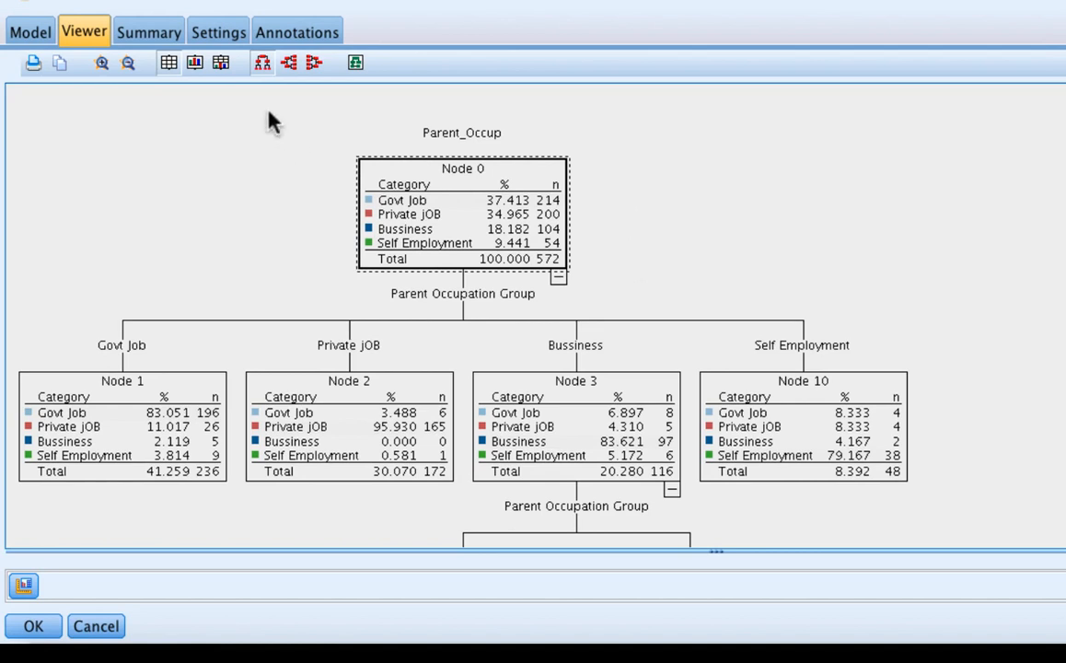
{"action": "left_click", "coordinate": [196, 61]}
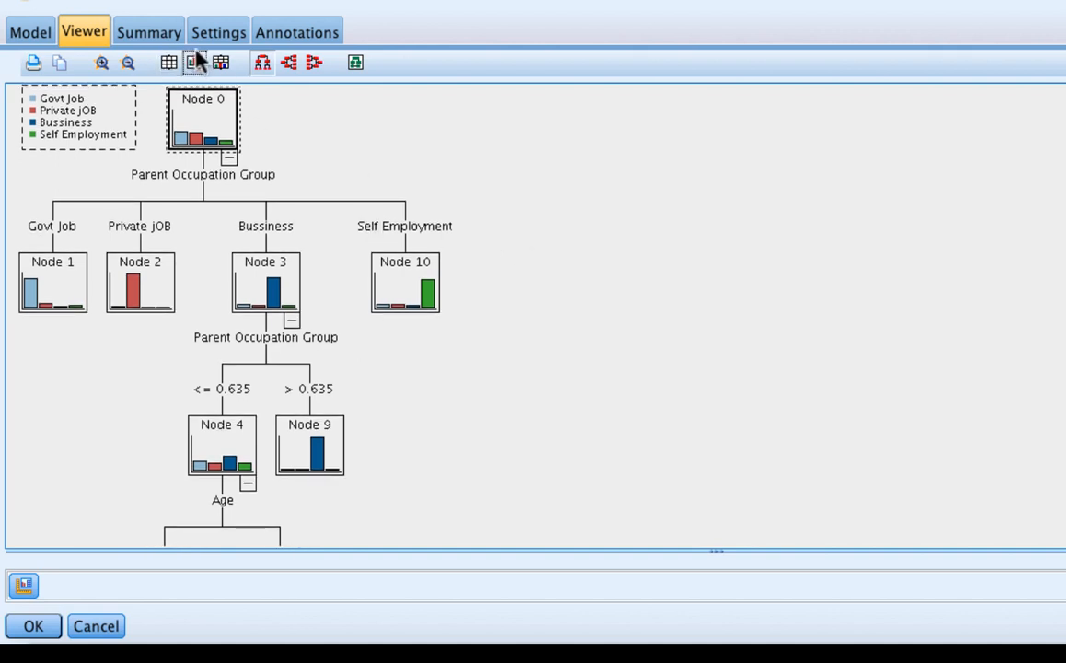
{"action": "left_click", "coordinate": [166, 65]}
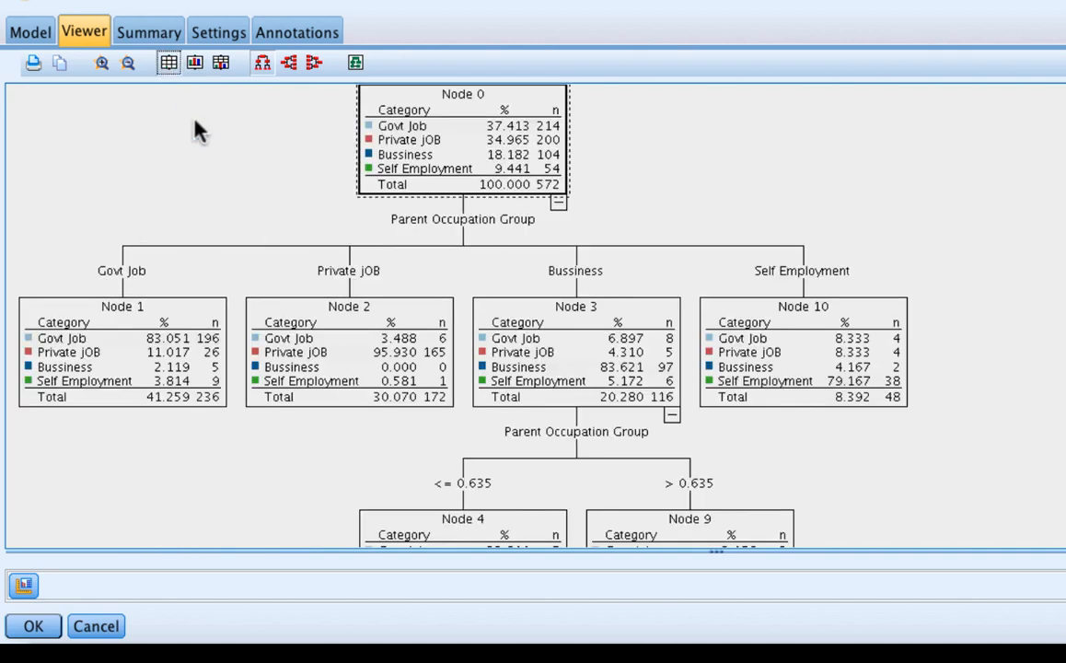
Step: Compare the C5.0 decision tree in left-to-right, right-to-left and top-down orientations, with frequency tables in the nodes
{"action": "left_click", "coordinate": [291, 63]}
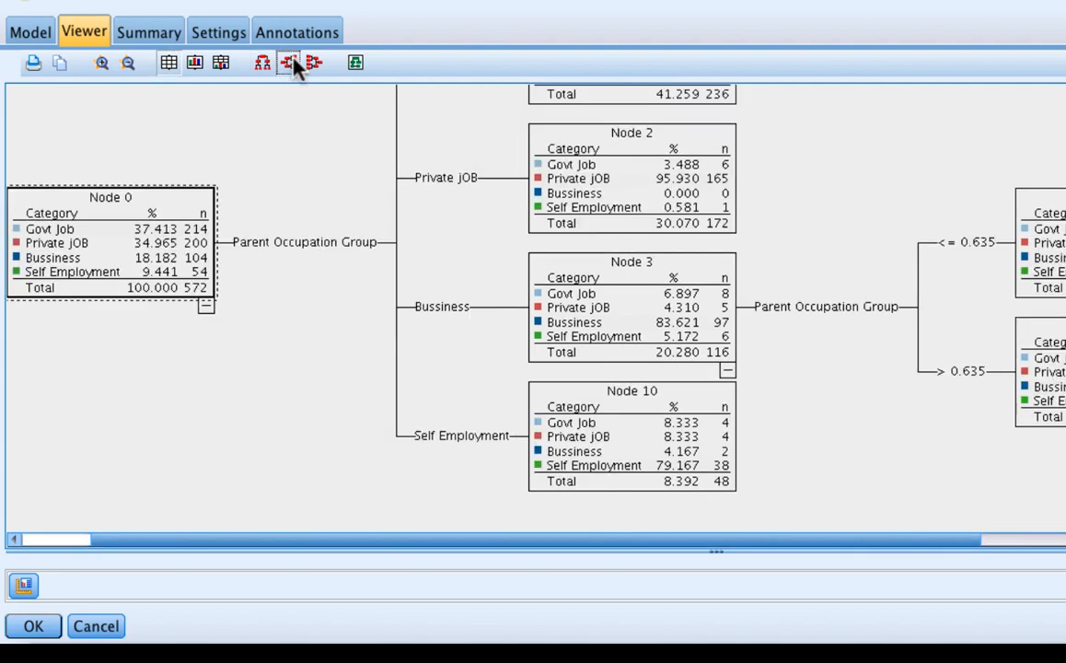
{"action": "left_click", "coordinate": [313, 63]}
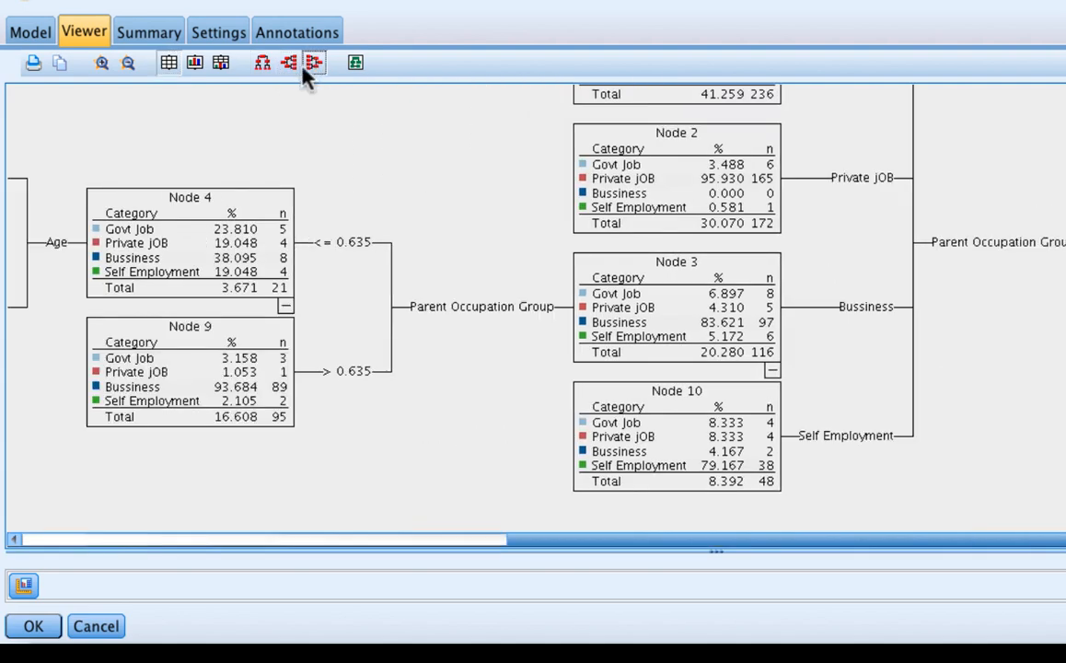
{"action": "left_click", "coordinate": [263, 64]}
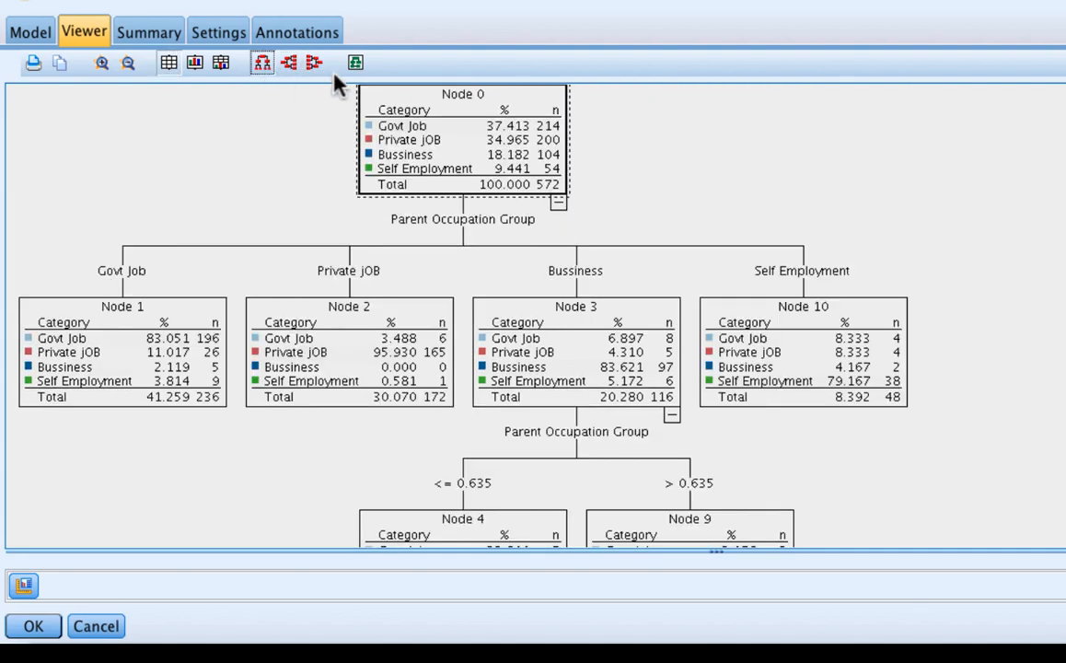
{"action": "left_click", "coordinate": [357, 62]}
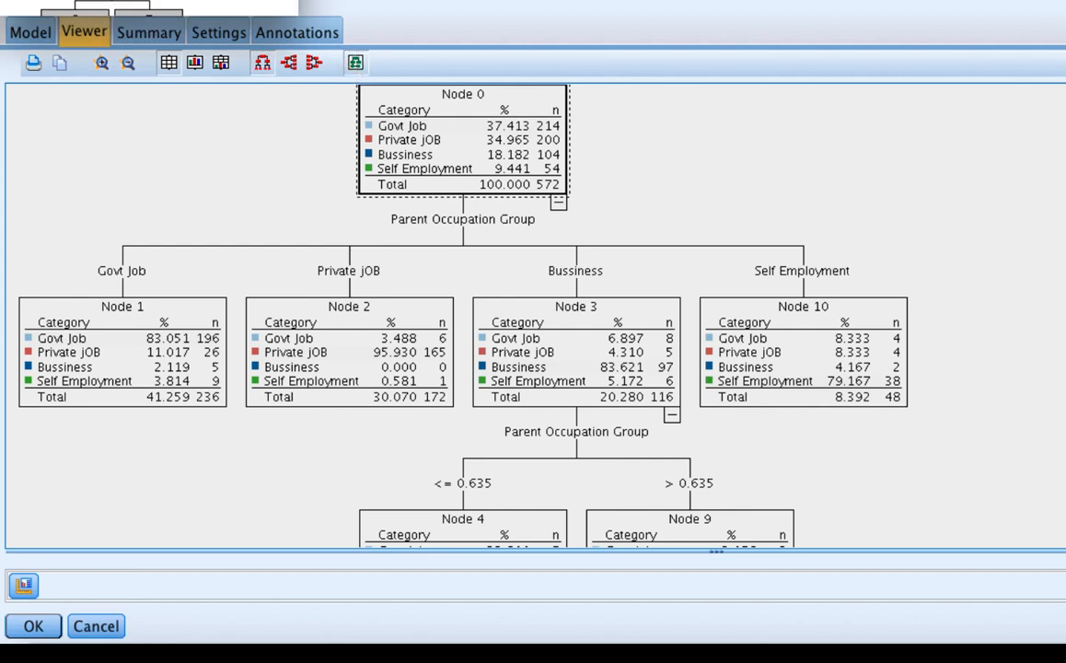
{"action": "left_click", "coordinate": [169, 62]}
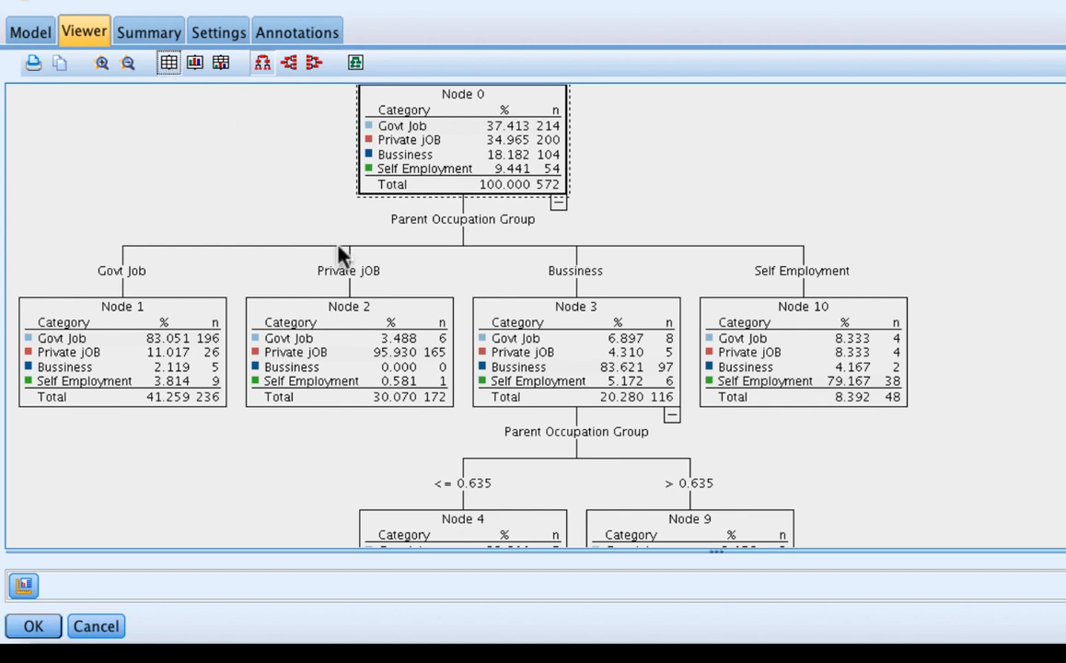
{"action": "scroll", "coordinate": [338, 245], "scroll_direction": "up", "scroll_amount": 1}
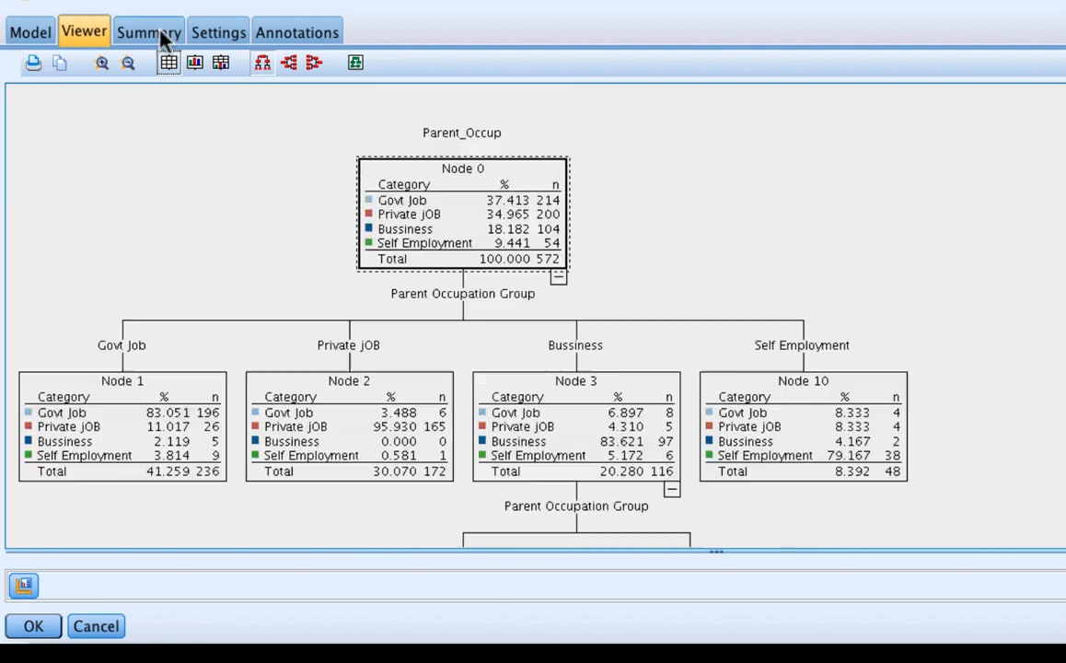
Step: Check the C5.0 model's summary, and examine its tree with graphs only and with combined tables and graphs, ending in right-to-left orientation
{"action": "left_click", "coordinate": [160, 34]}
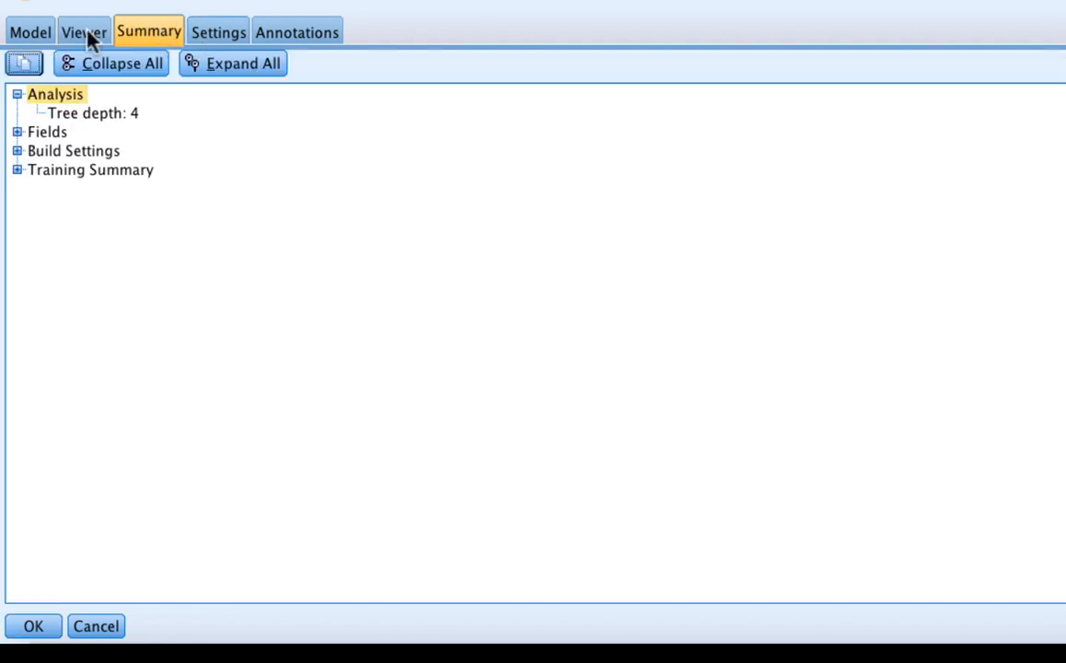
{"action": "left_click", "coordinate": [85, 34]}
{"action": "left_click", "coordinate": [195, 62]}
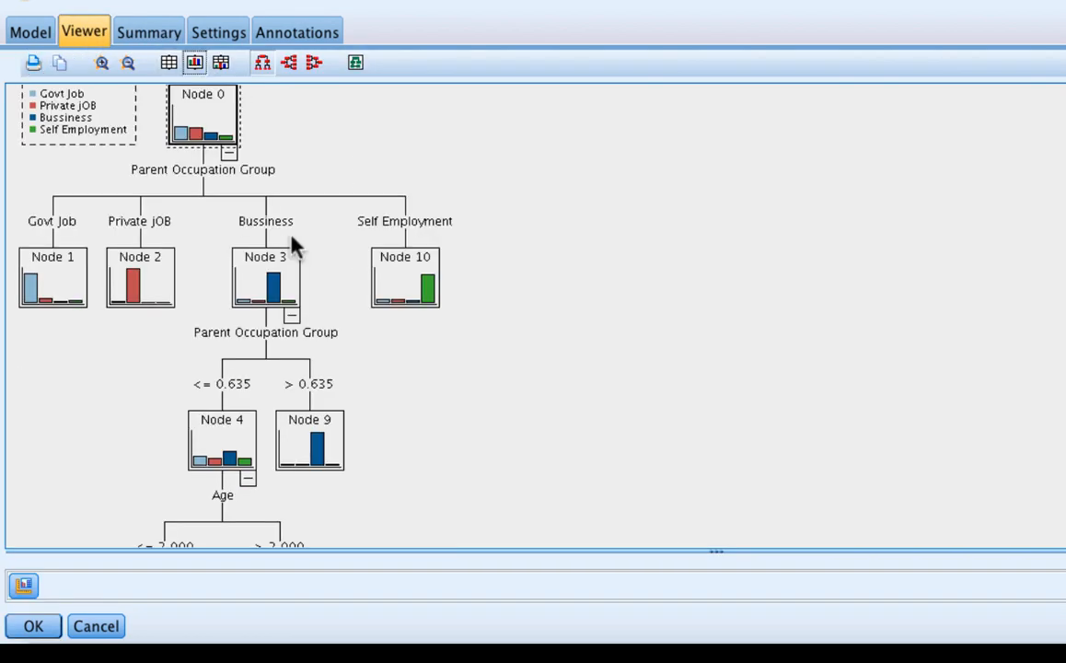
{"action": "left_click", "coordinate": [222, 67]}
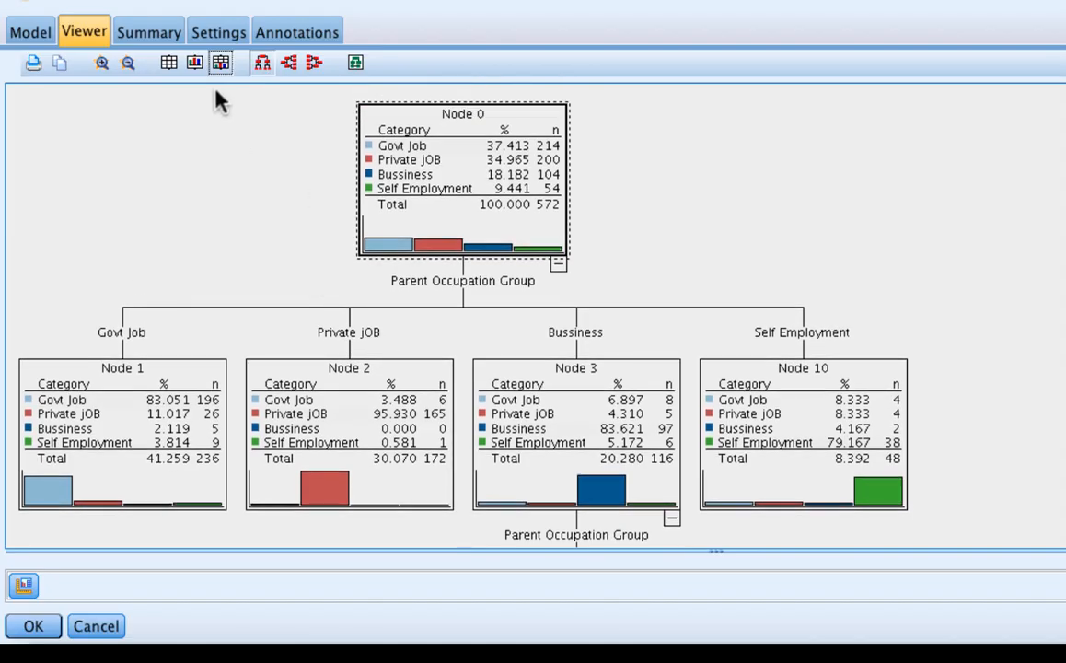
{"action": "left_click", "coordinate": [263, 64]}
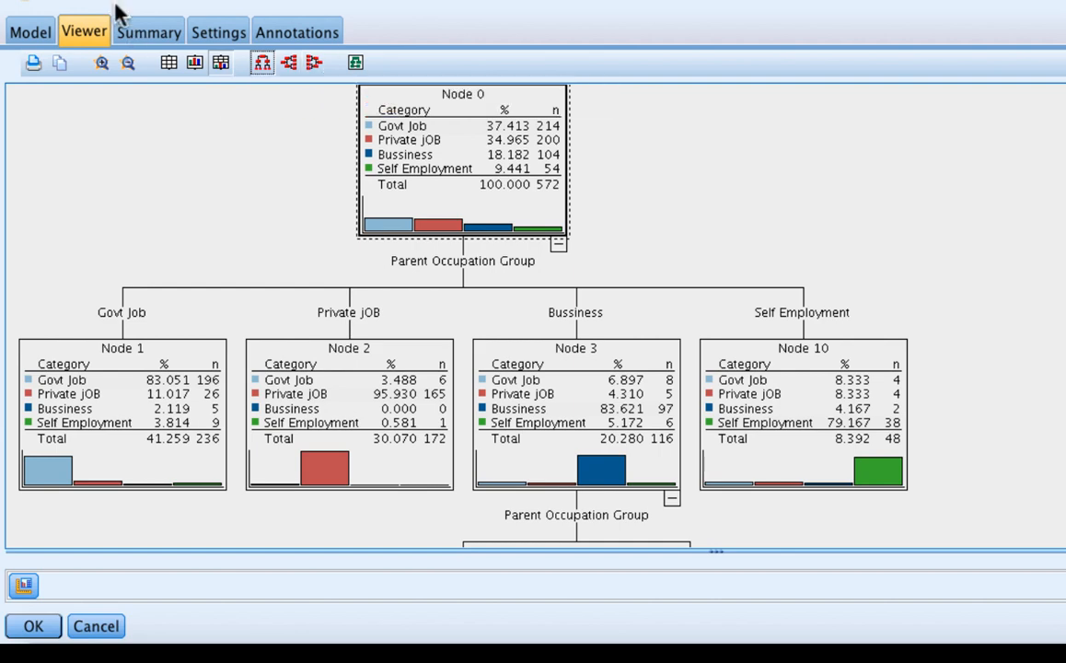
{"action": "scroll", "coordinate": [446, 348], "scroll_direction": "down", "scroll_amount": 3}
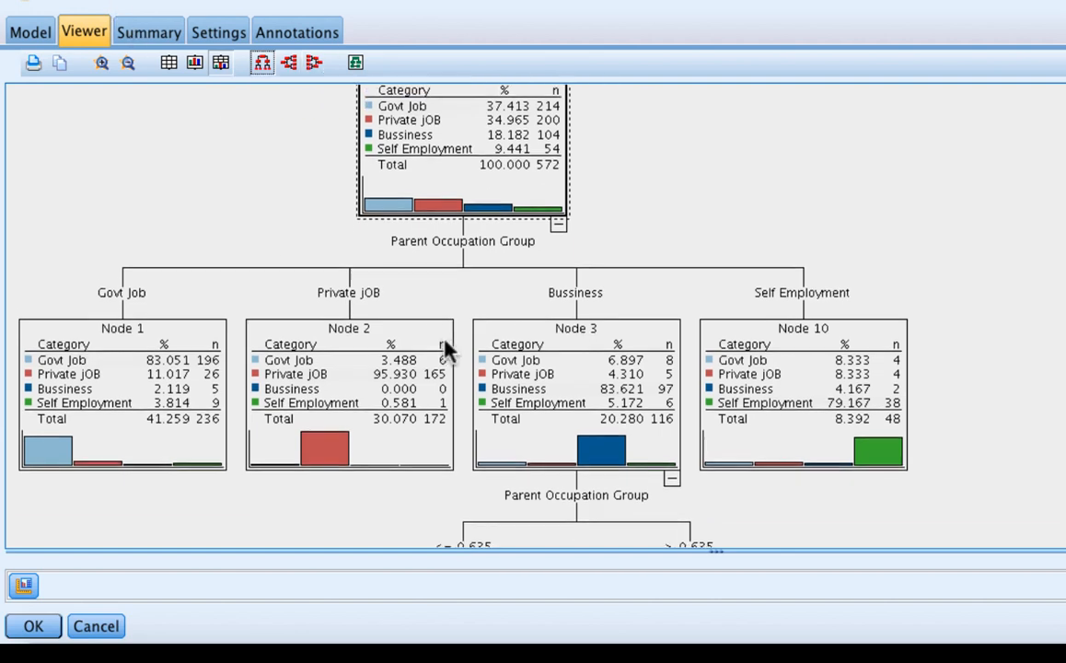
{"action": "scroll", "coordinate": [277, 159], "scroll_direction": "up", "scroll_amount": 5}
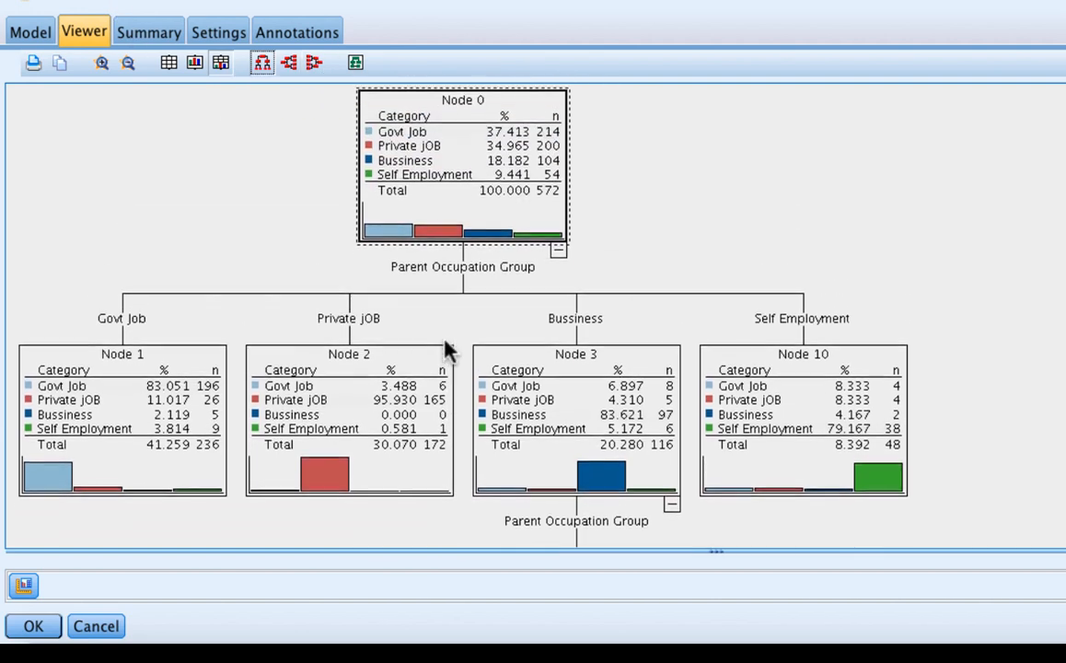
{"action": "left_click", "coordinate": [313, 65]}
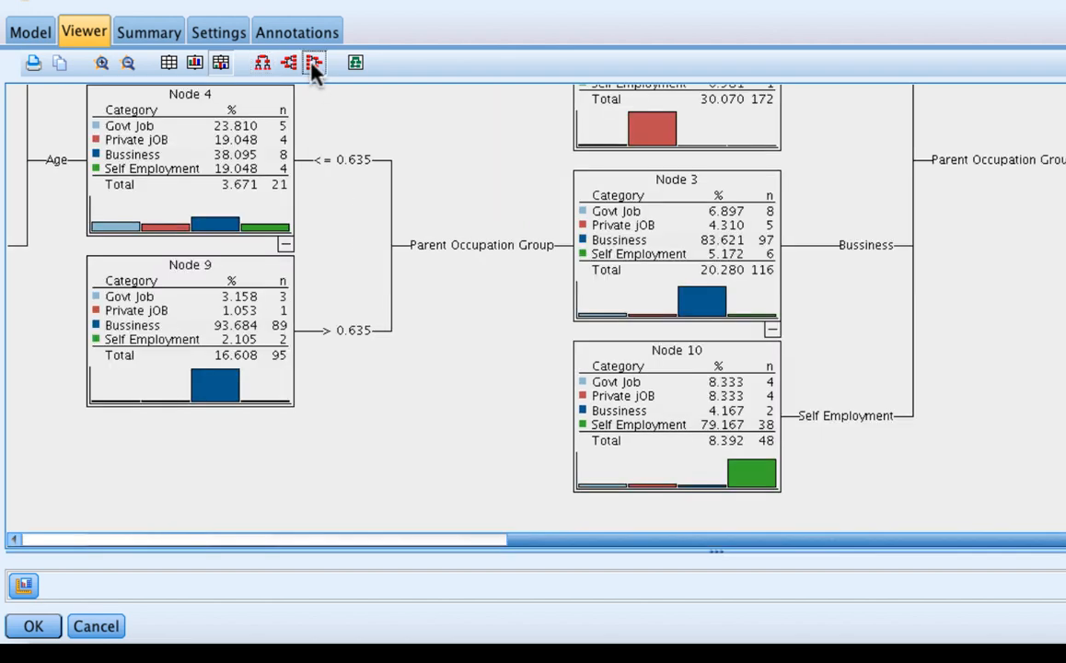